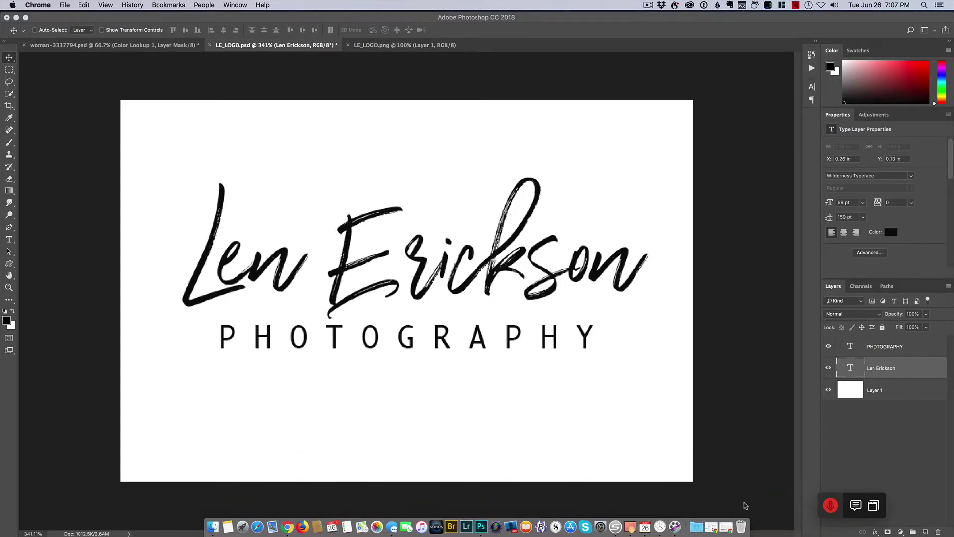
- Return to the Google results and open the DaFont website
click(729, 520)
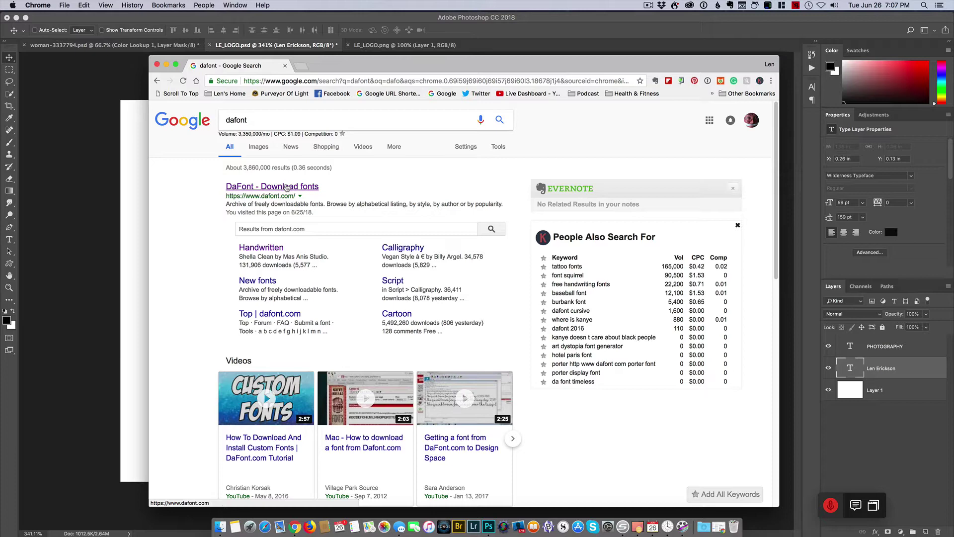
click(286, 187)
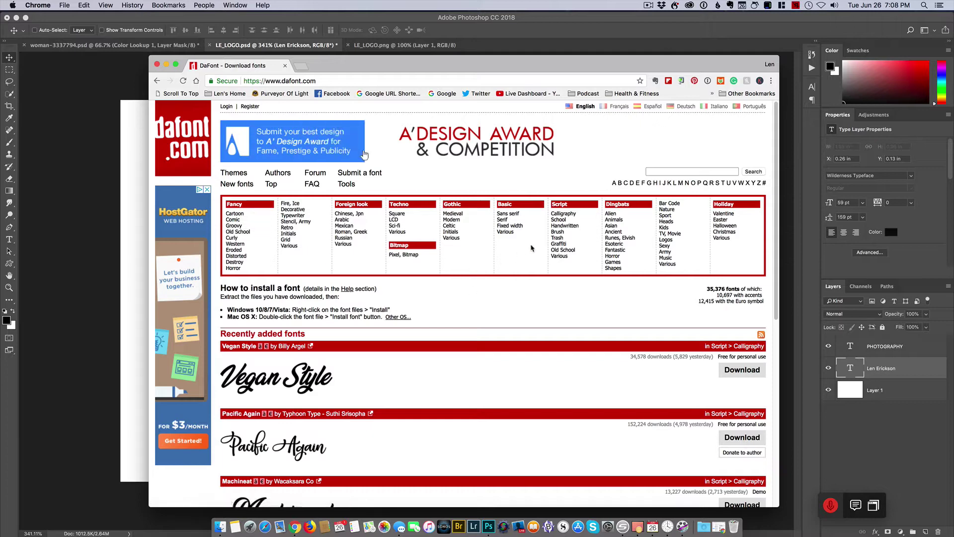
- Open Script > Handwritten, browse samples like Shella Clean and Hello Beauty, and focus the Preview box
click(582, 228)
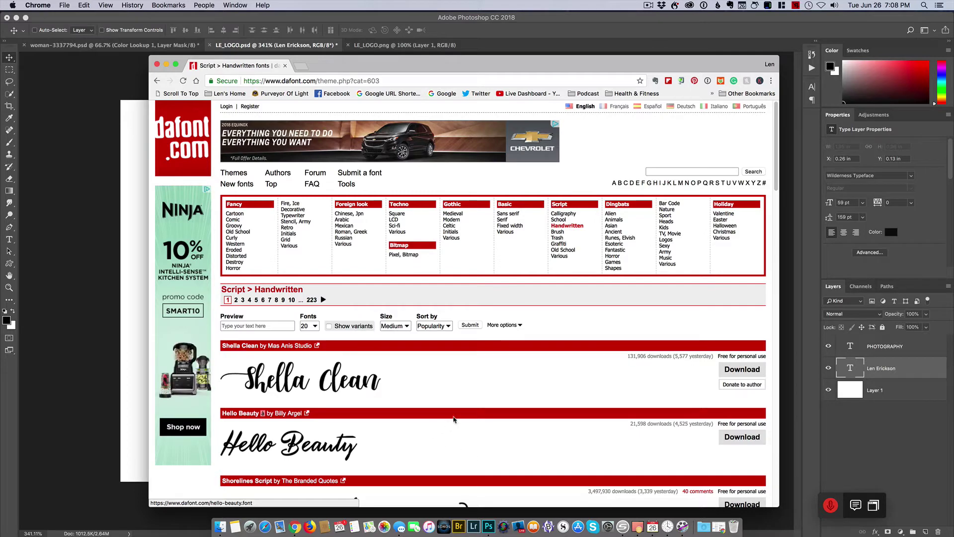
scroll(398, 398, down, 10)
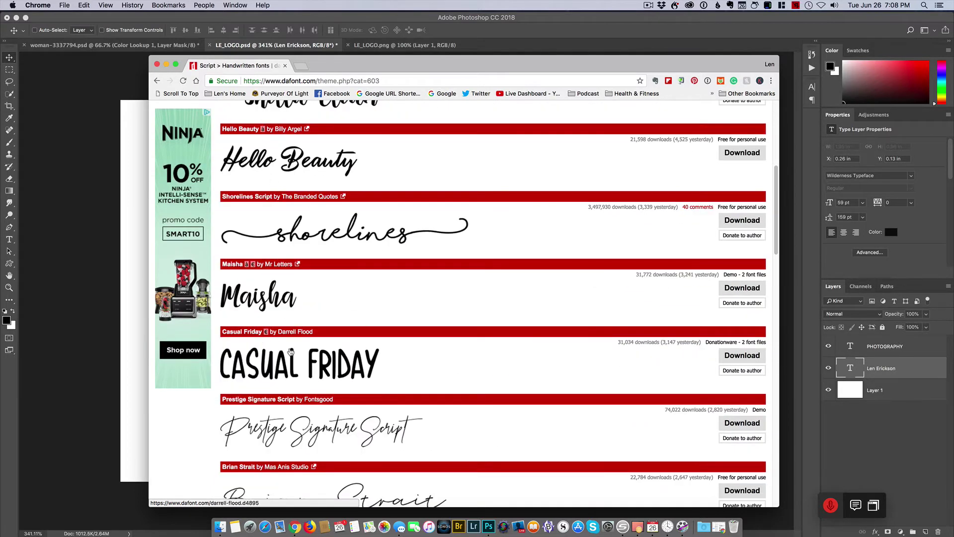
scroll(348, 388, down, 5)
scroll(315, 415, down, 2)
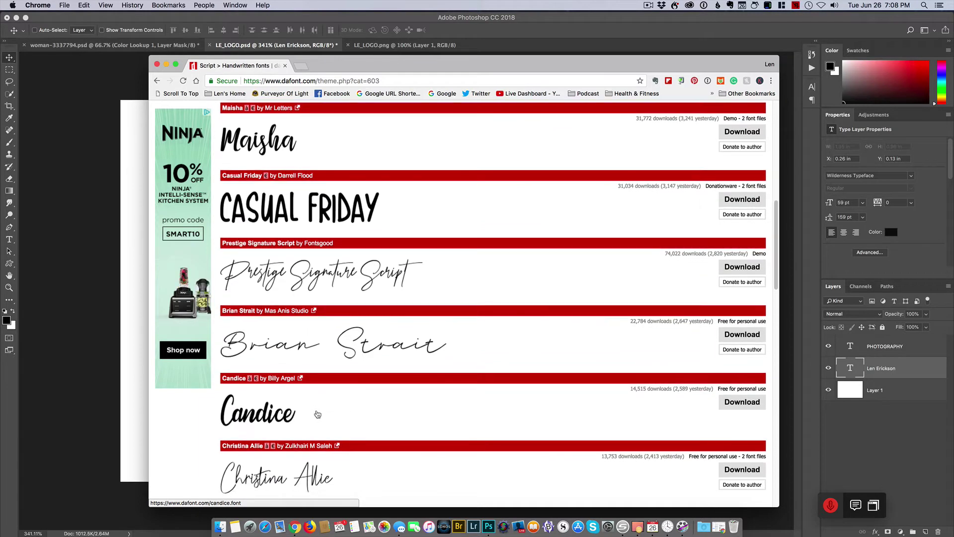
scroll(323, 411, up, 20)
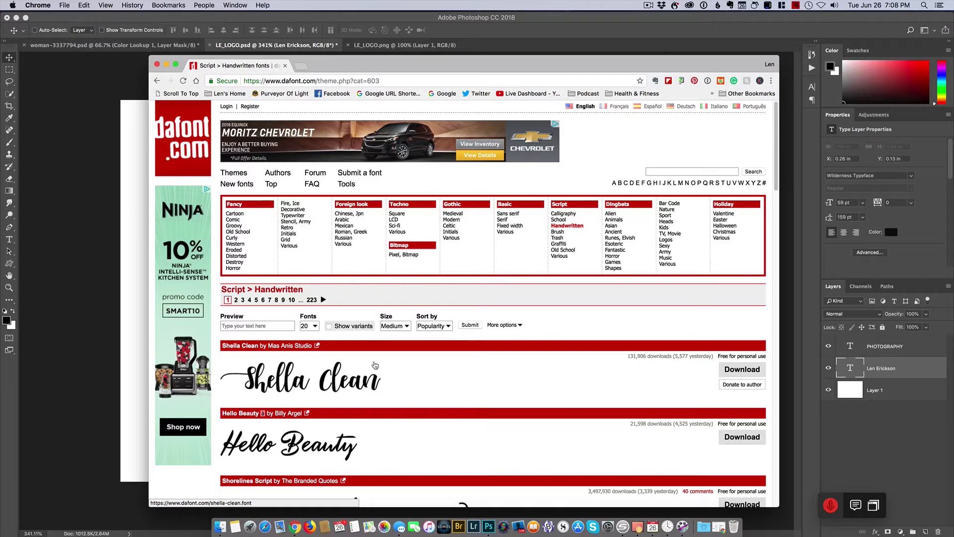
click(242, 327)
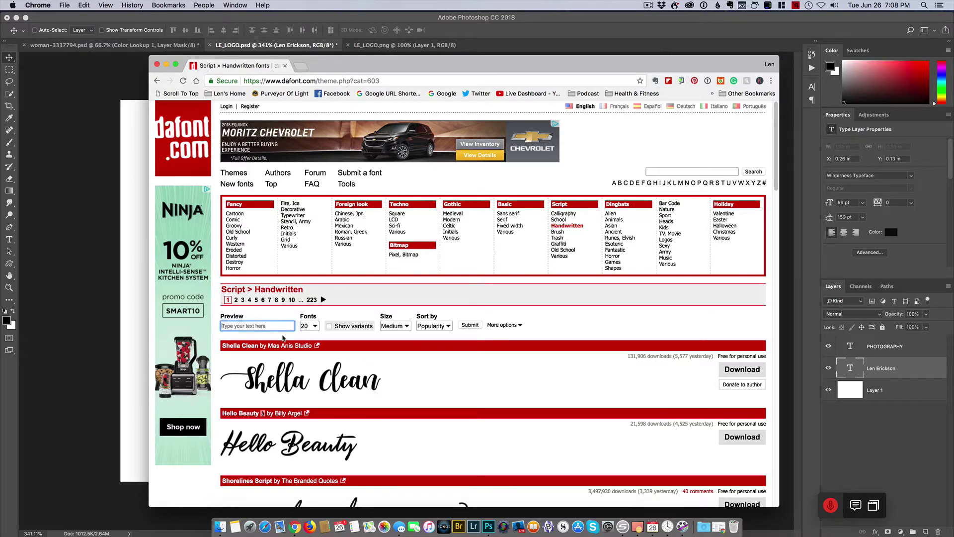
- Preview every Handwritten font with the photographer's name as sample text and scroll through the results
click(461, 328)
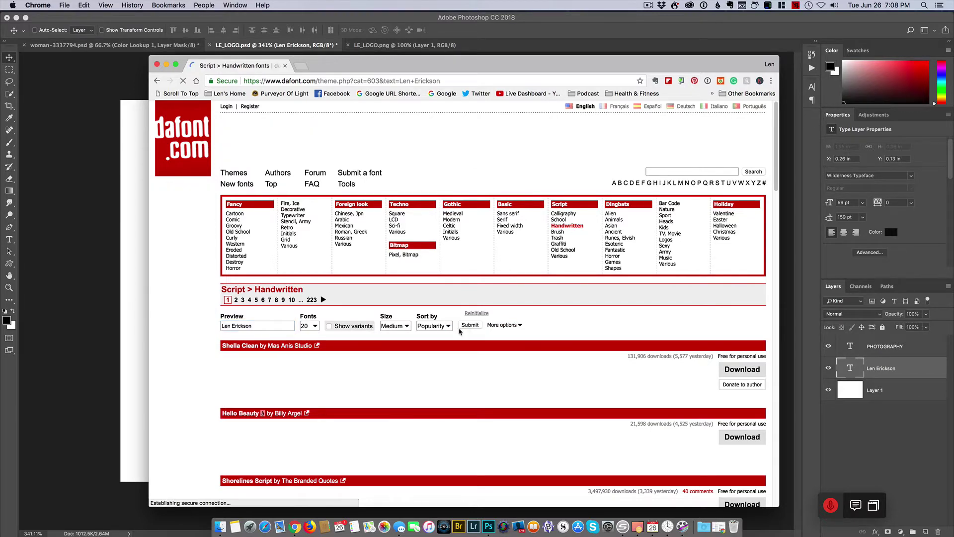
scroll(432, 365, down, 1)
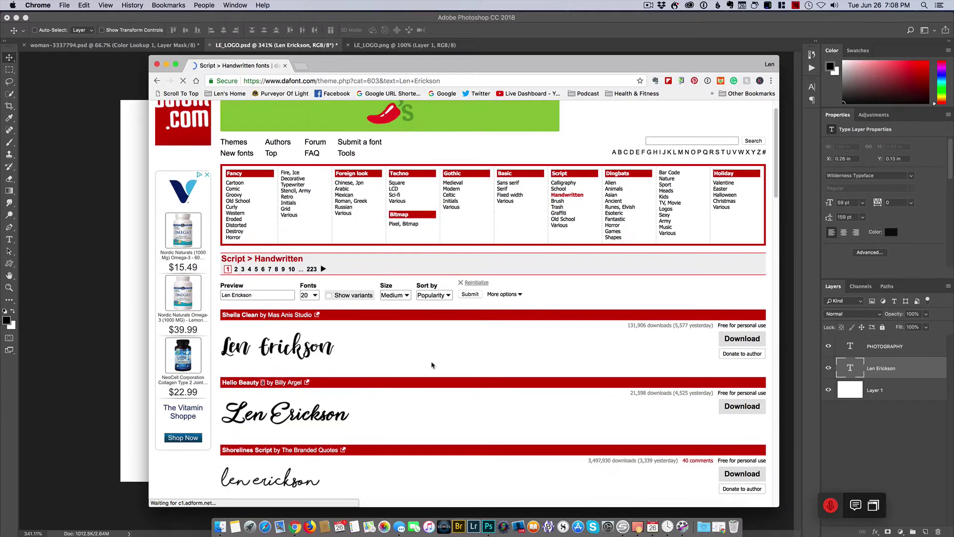
scroll(312, 325, down, 5)
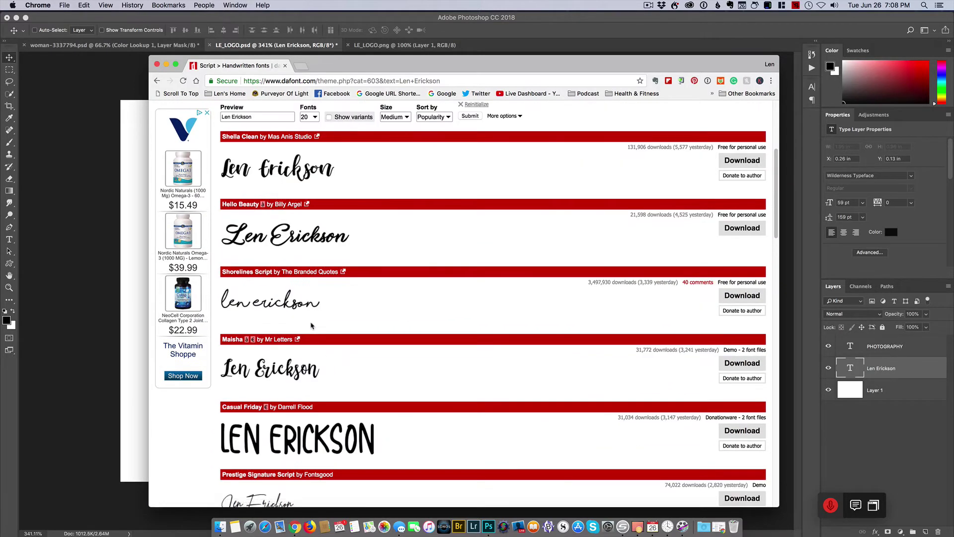
scroll(312, 325, down, 1)
scroll(324, 389, up, 8)
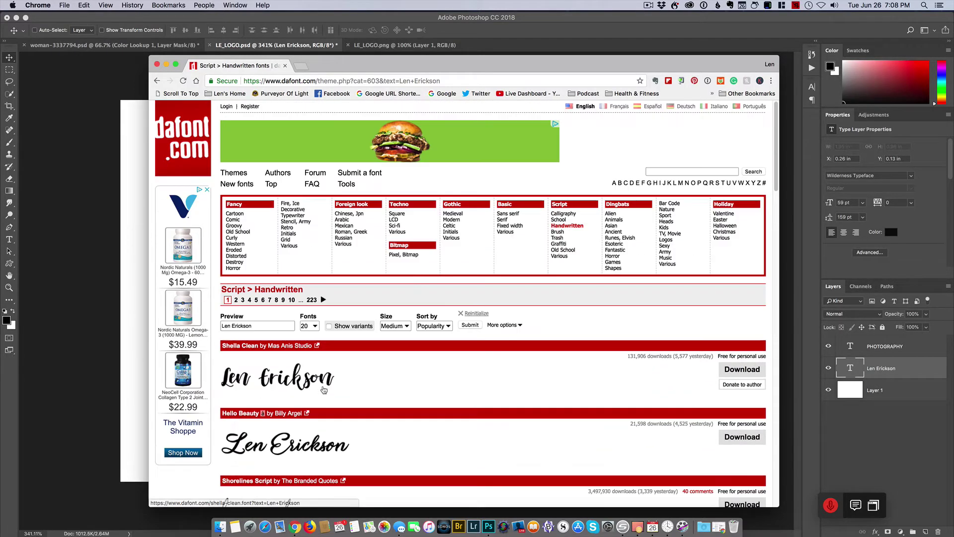
click(395, 326)
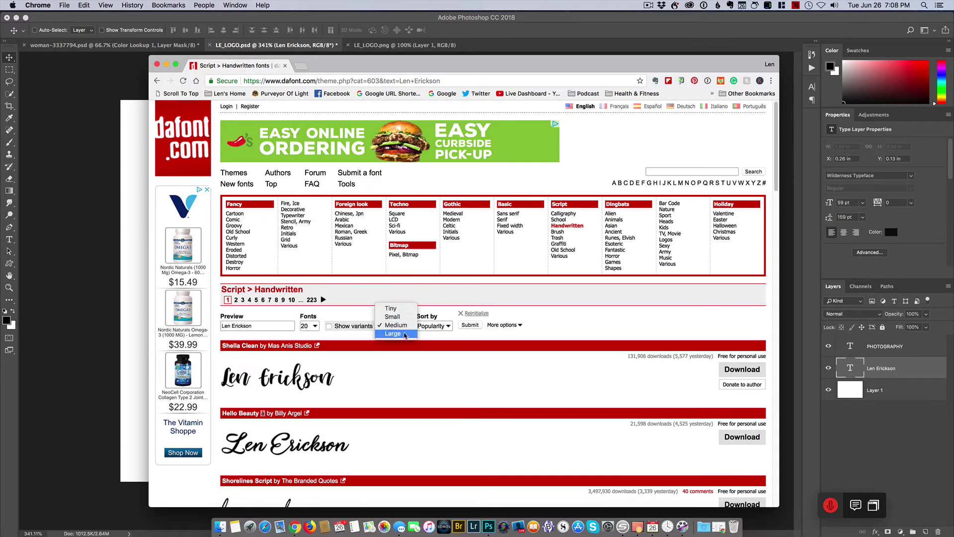
- Switch the previews to large size and scroll down to the Chicken Fajitas sample
click(404, 334)
click(470, 325)
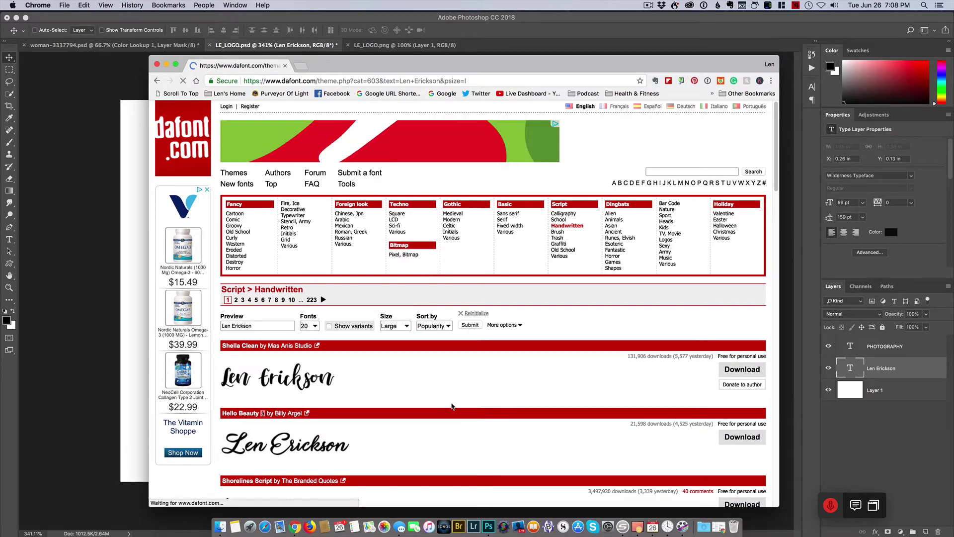
scroll(448, 387, down, 4)
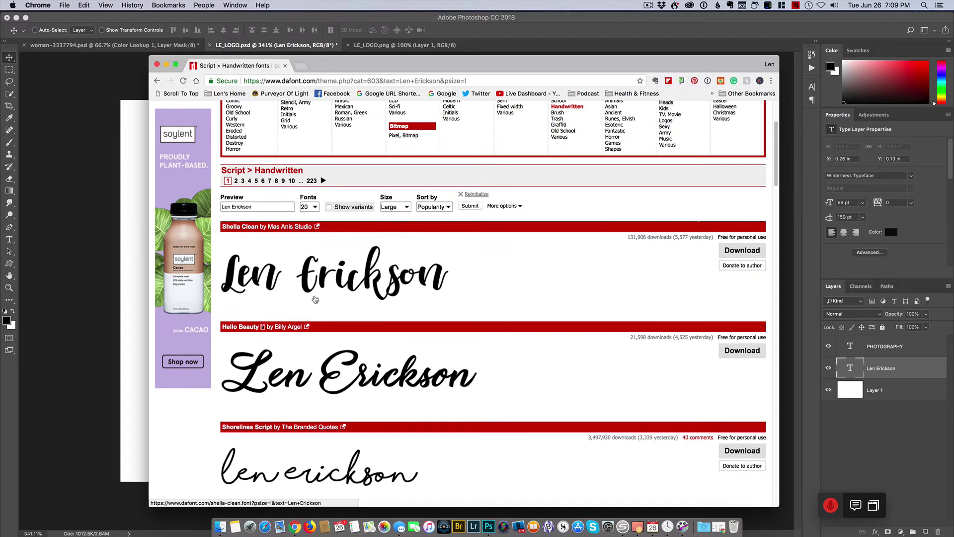
scroll(315, 300, down, 10)
scroll(310, 305, down, 7)
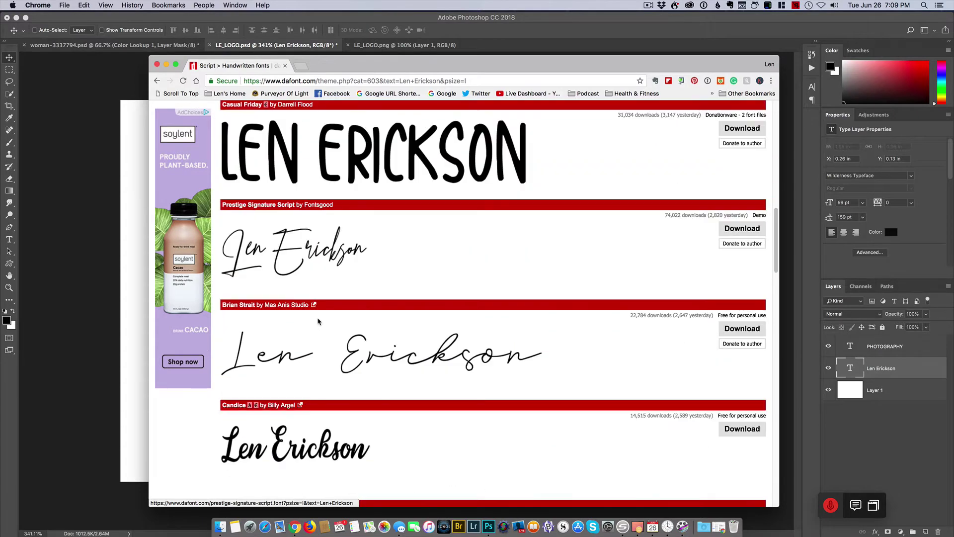
scroll(370, 325, down, 1)
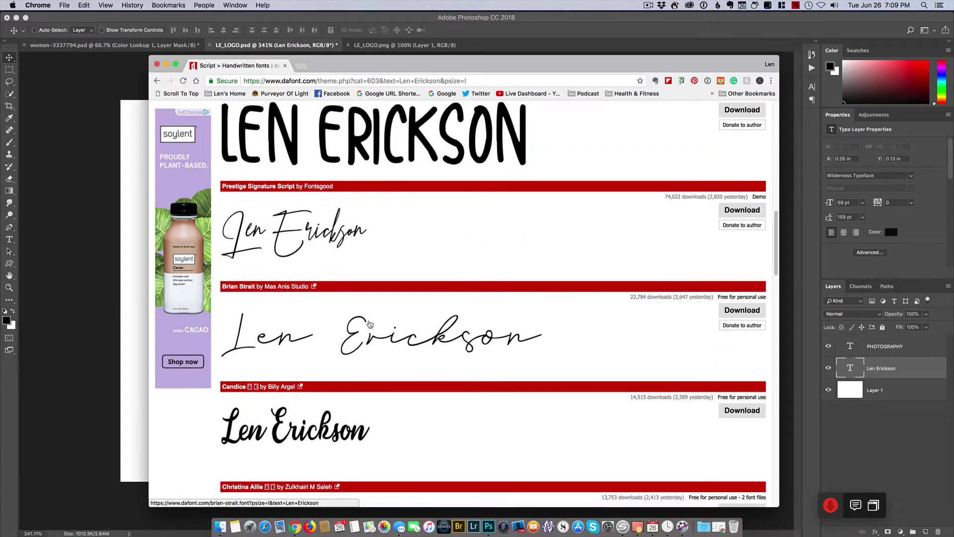
scroll(370, 324, down, 10)
scroll(370, 325, down, 4)
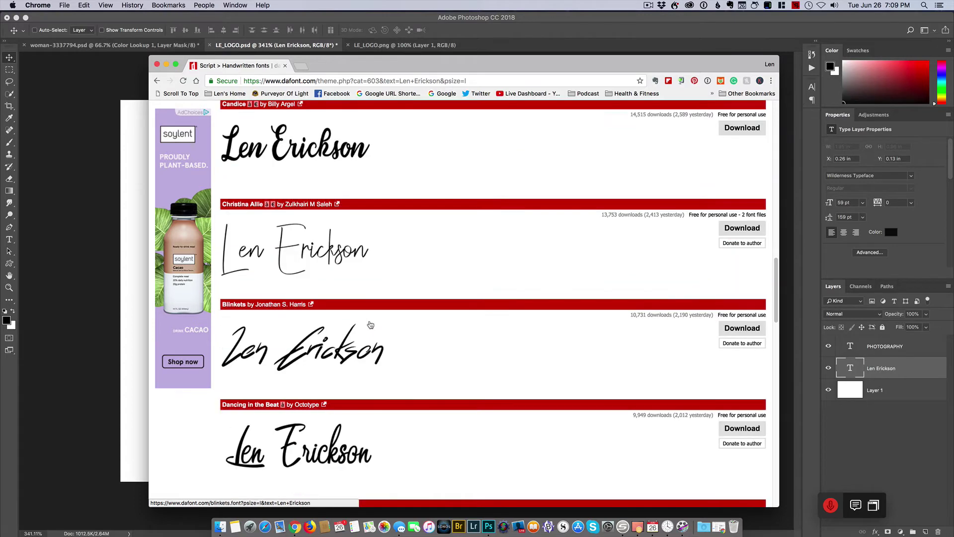
scroll(370, 326, down, 4)
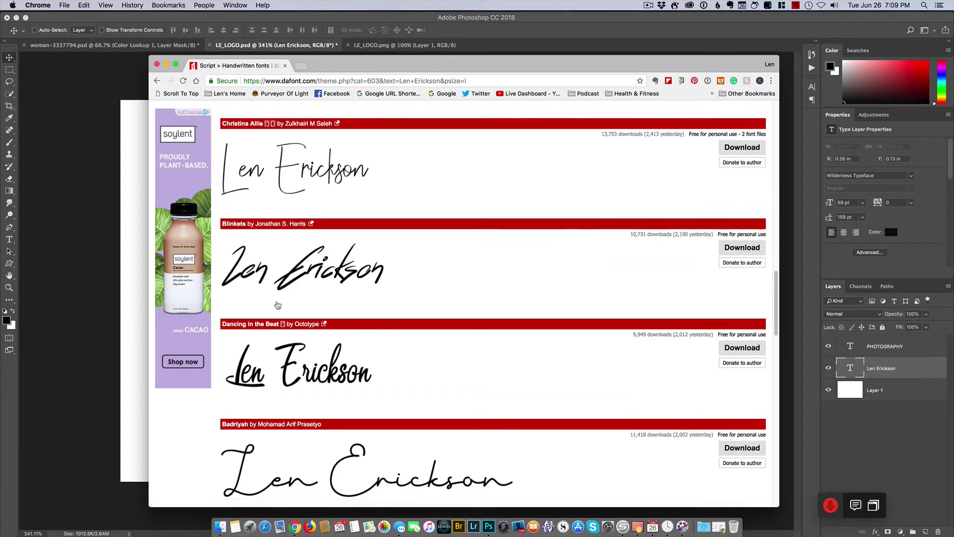
scroll(318, 298, down, 1)
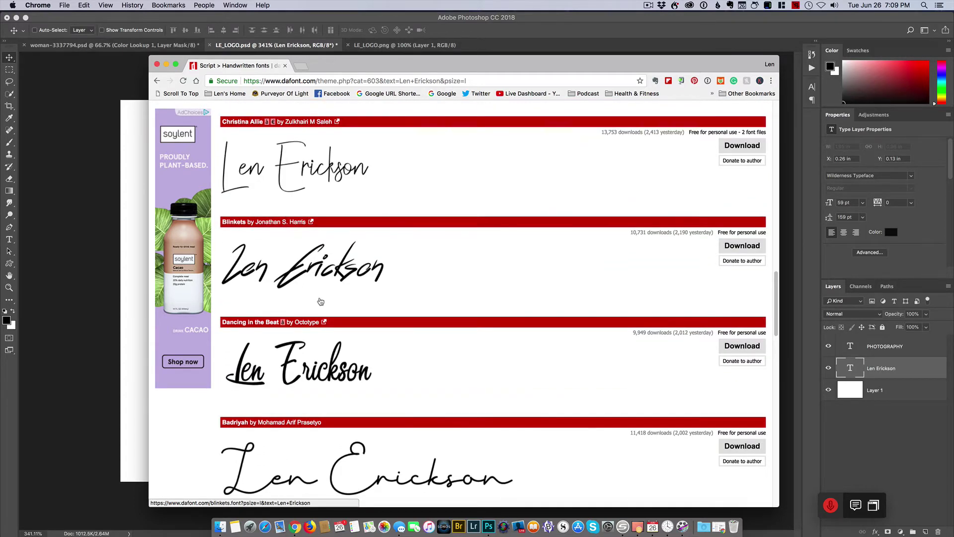
scroll(320, 301, down, 10)
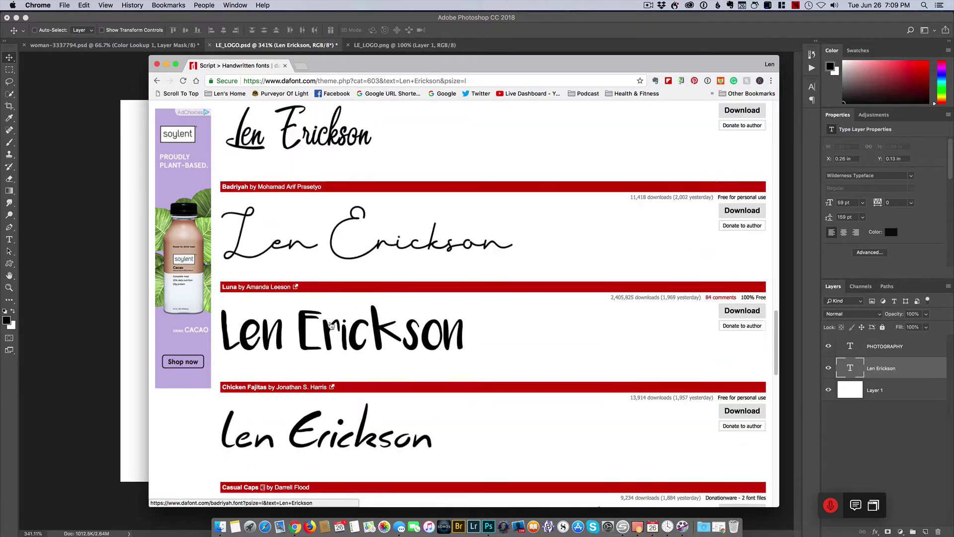
scroll(332, 325, down, 15)
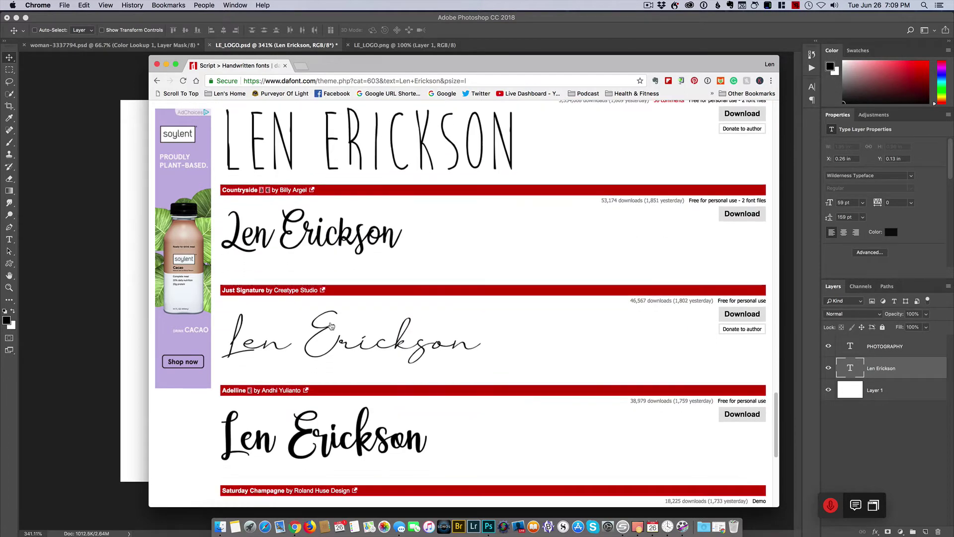
scroll(332, 325, down, 3)
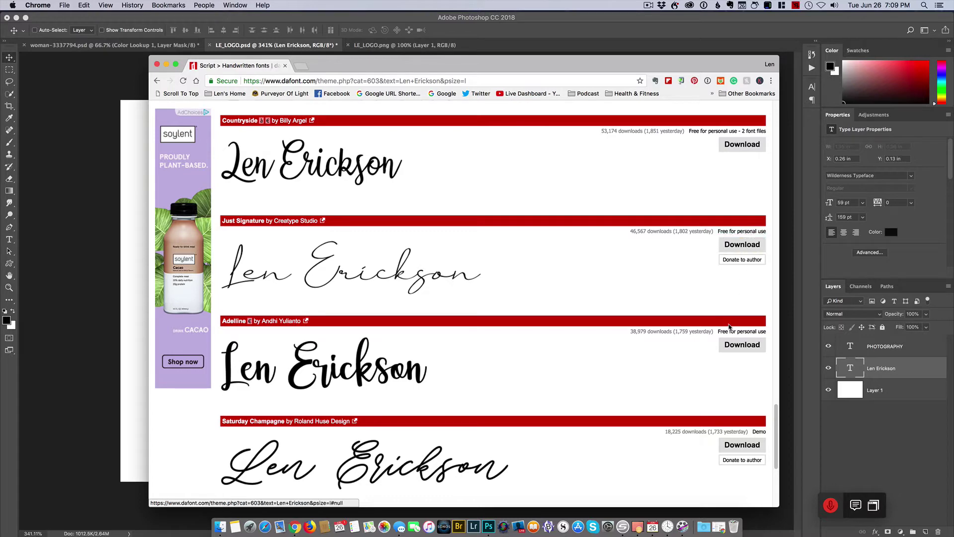
scroll(713, 341, down, 2)
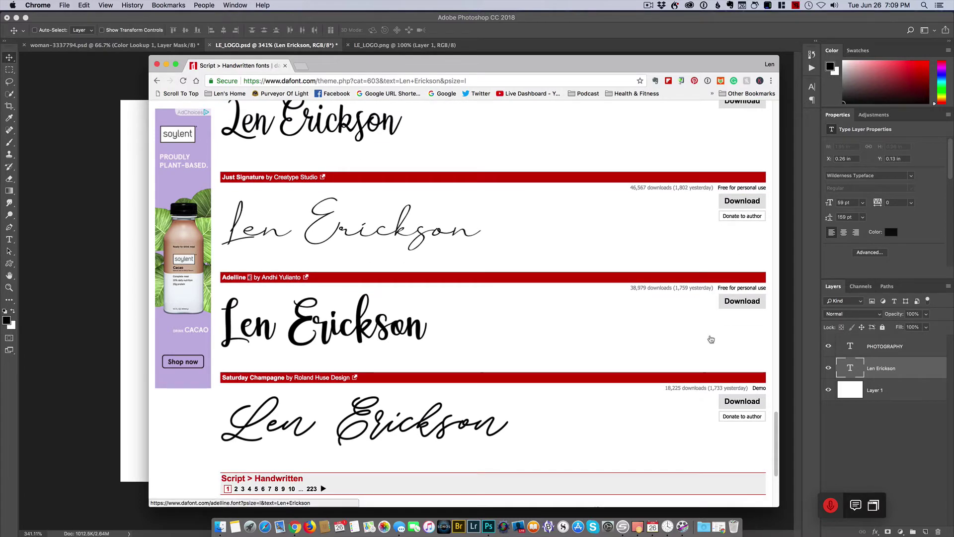
scroll(696, 332, down, 6)
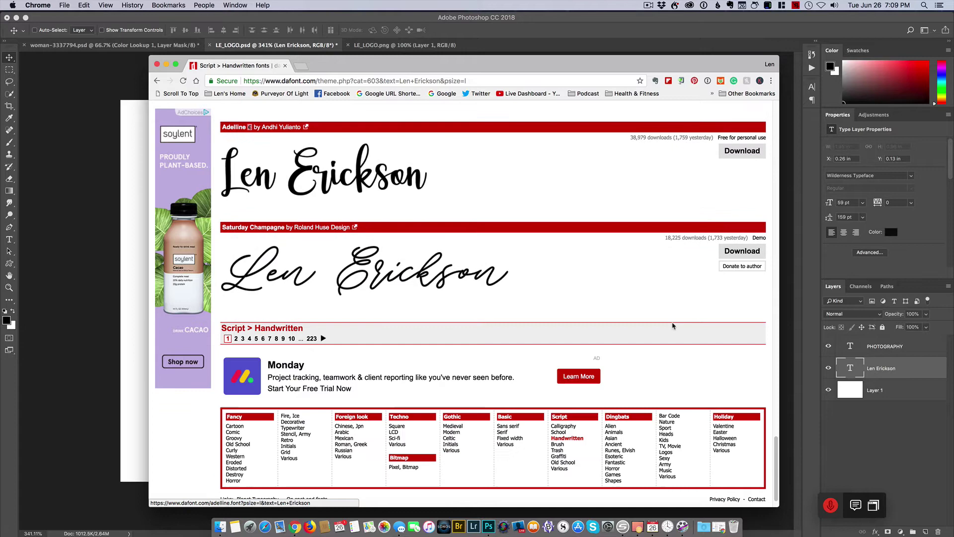
scroll(477, 322, up, 15)
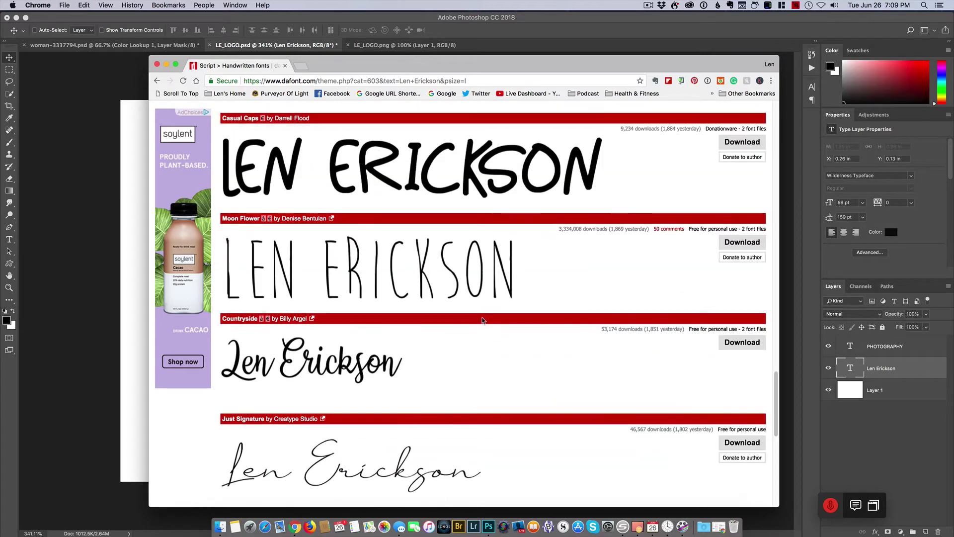
scroll(486, 321, up, 6)
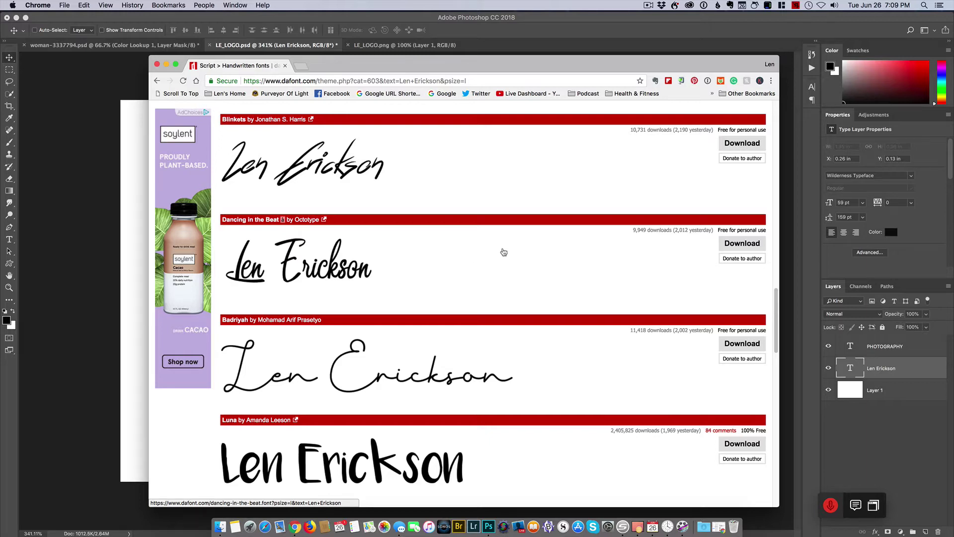
scroll(393, 260, down, 6)
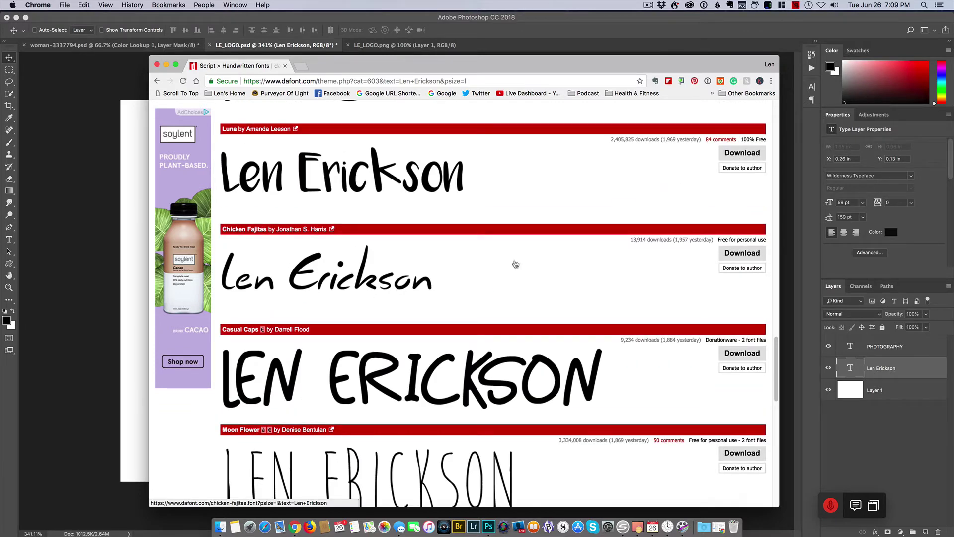
- Download Chicken Fajitas, show the zip in Finder, unzip it and open the chicken_fajitas folder
click(751, 254)
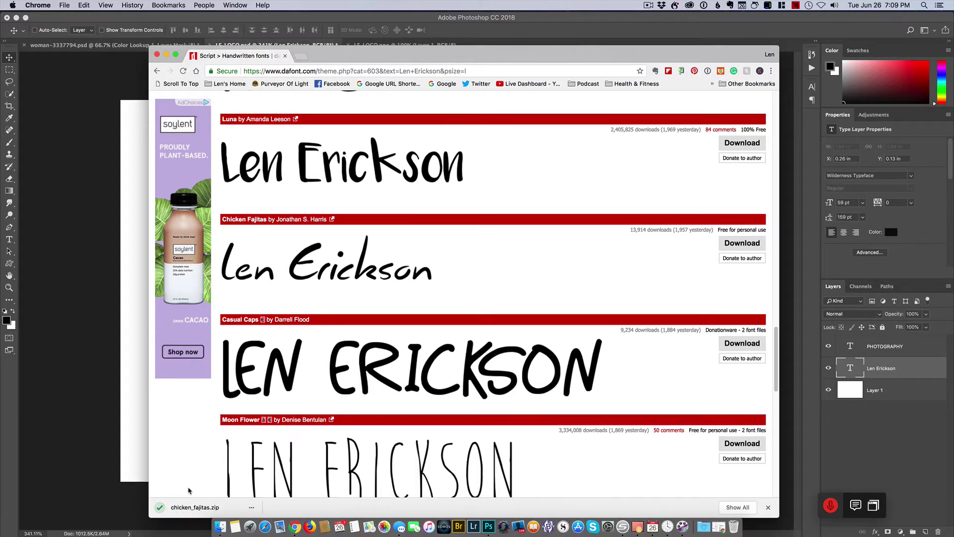
click(252, 507)
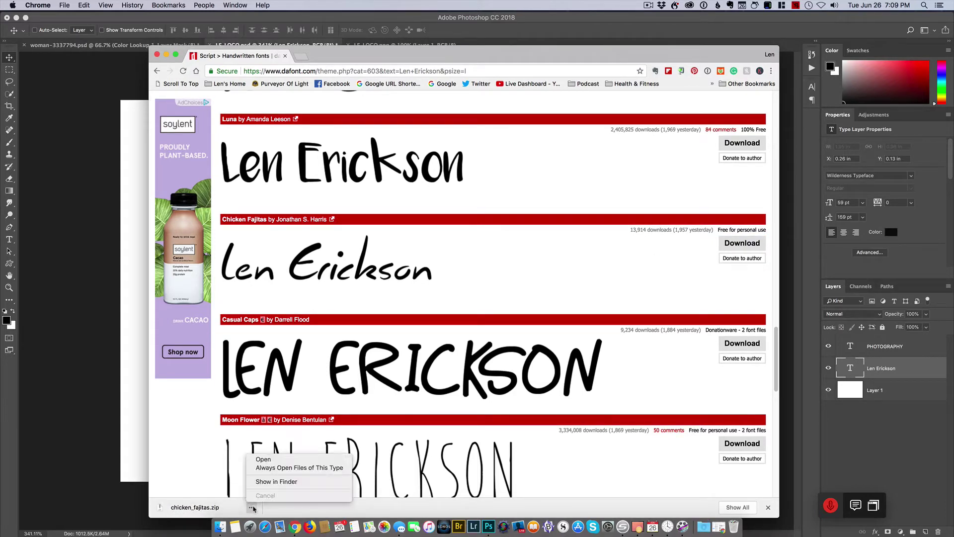
click(277, 483)
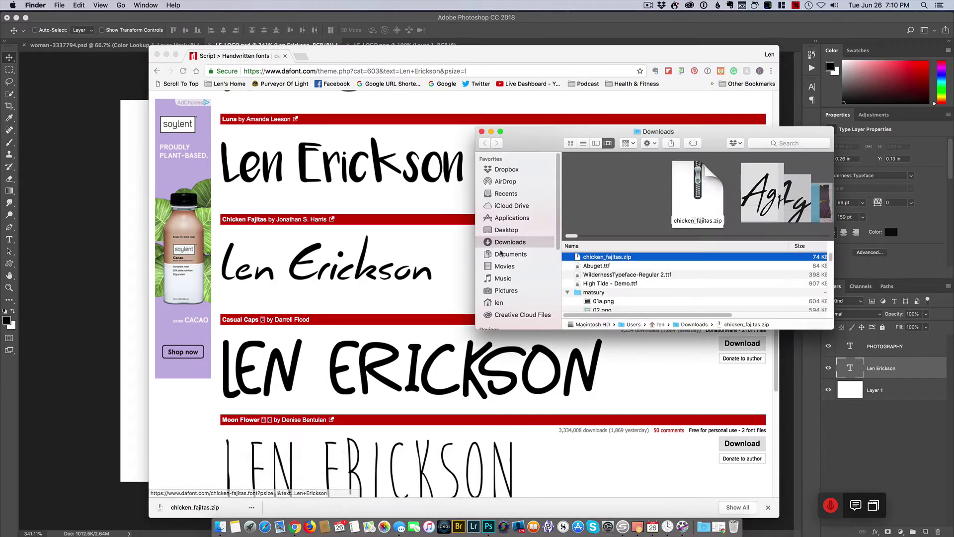
double_click(618, 258)
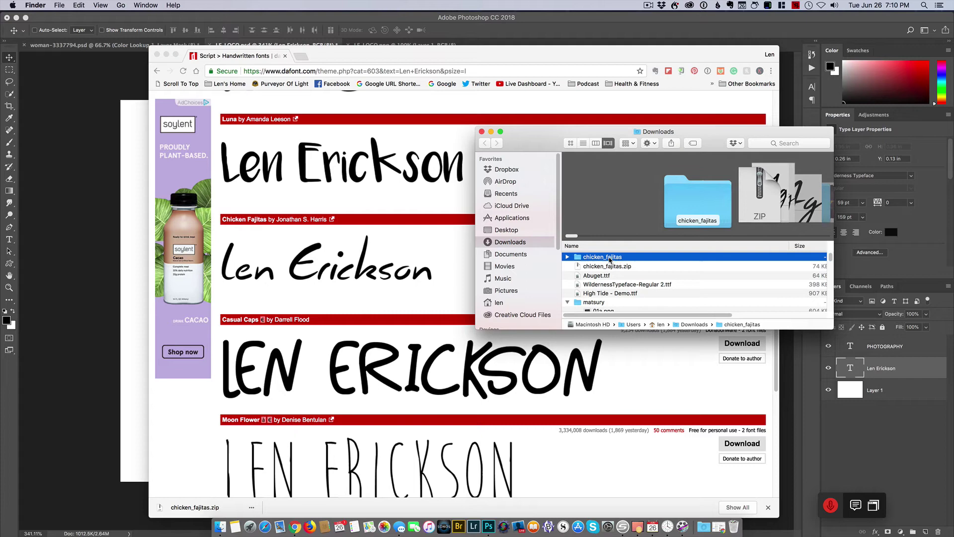
double_click(609, 257)
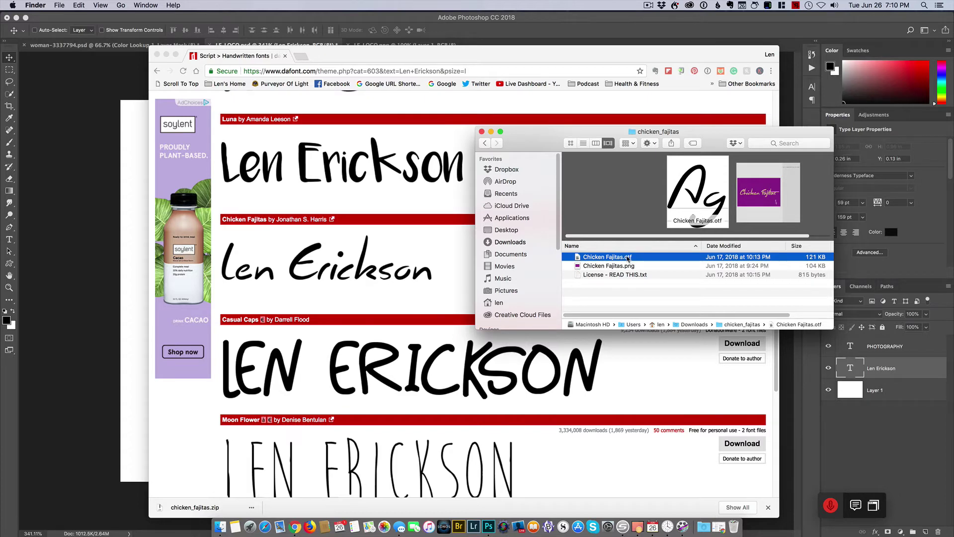
- Preview Chicken Fajitas.otf in Font Book, close it and the folder, and return to LE_LOGO.psd
double_click(627, 258)
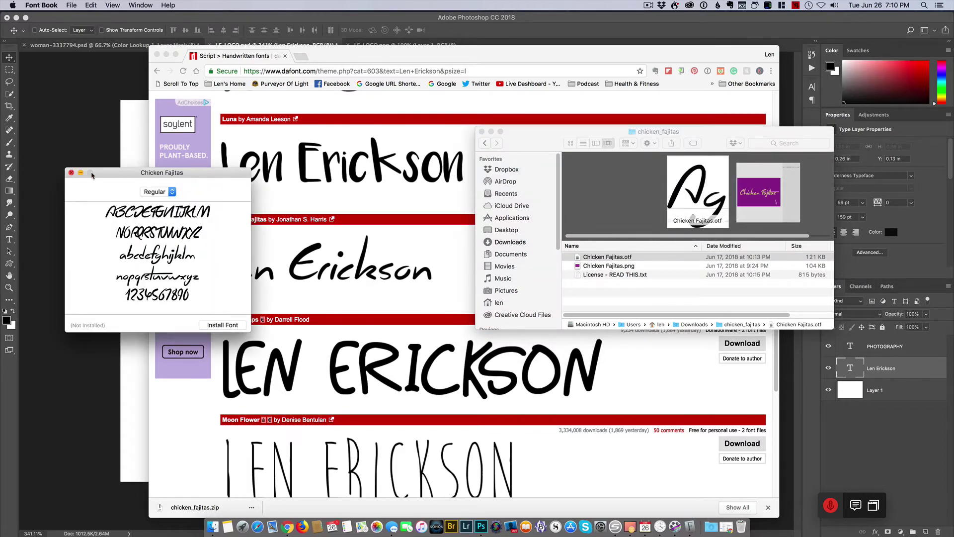
drag(91, 175, 386, 156)
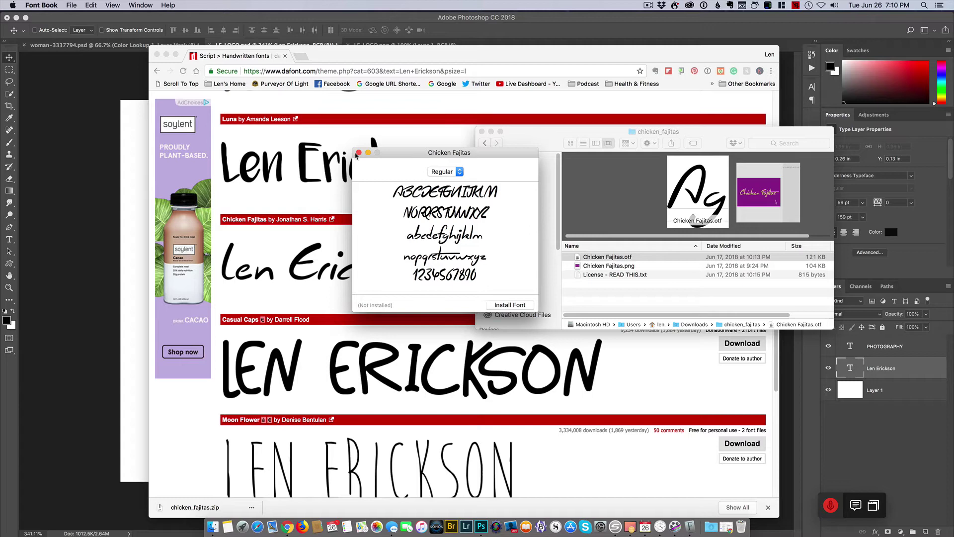
click(358, 153)
click(482, 132)
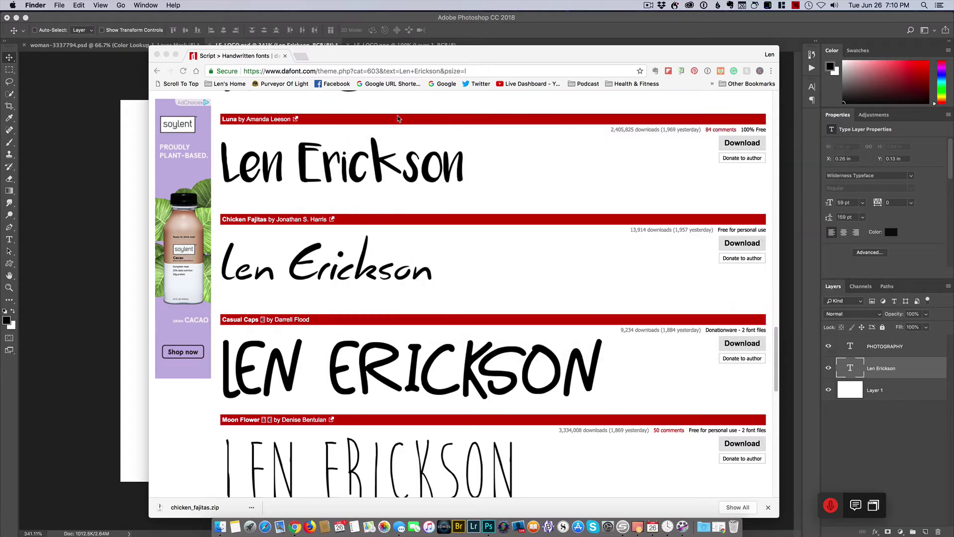
click(536, 19)
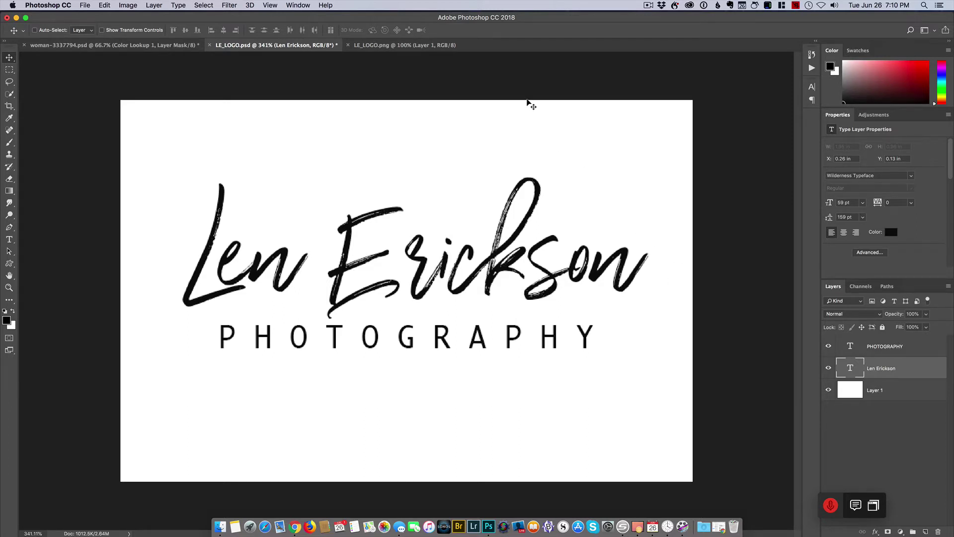
- Create Untitled-1 from the Custom 720x480 preset with a transparent background at 300 ppi
click(85, 6)
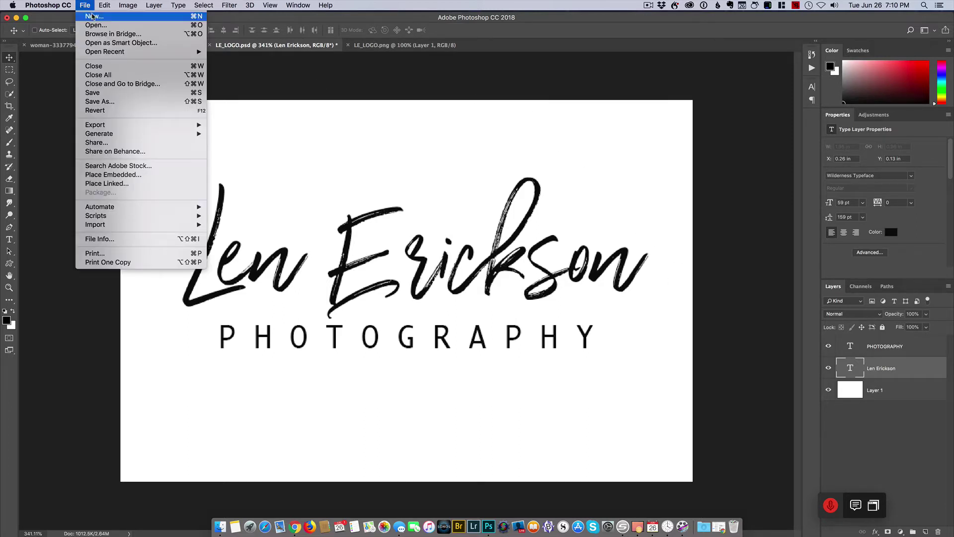
click(94, 16)
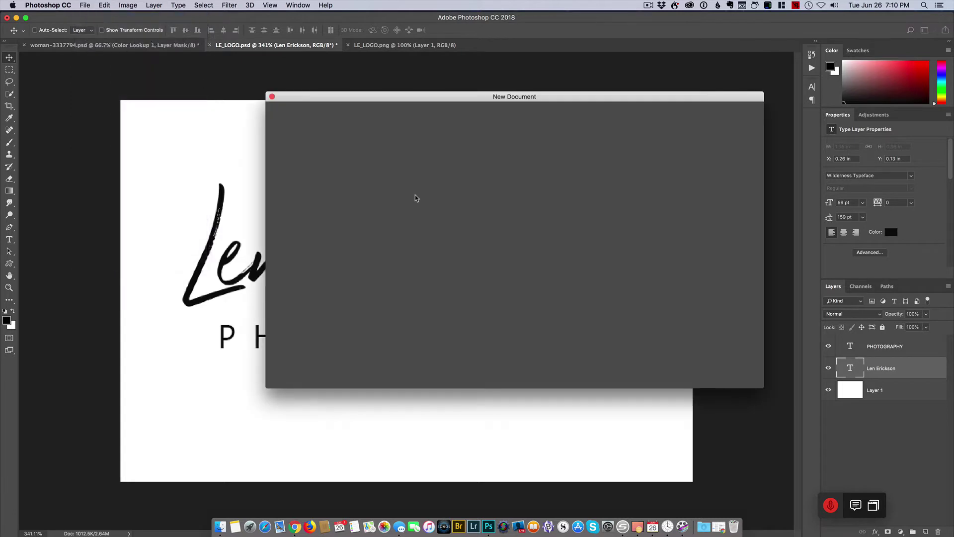
scroll(478, 255, down, 3)
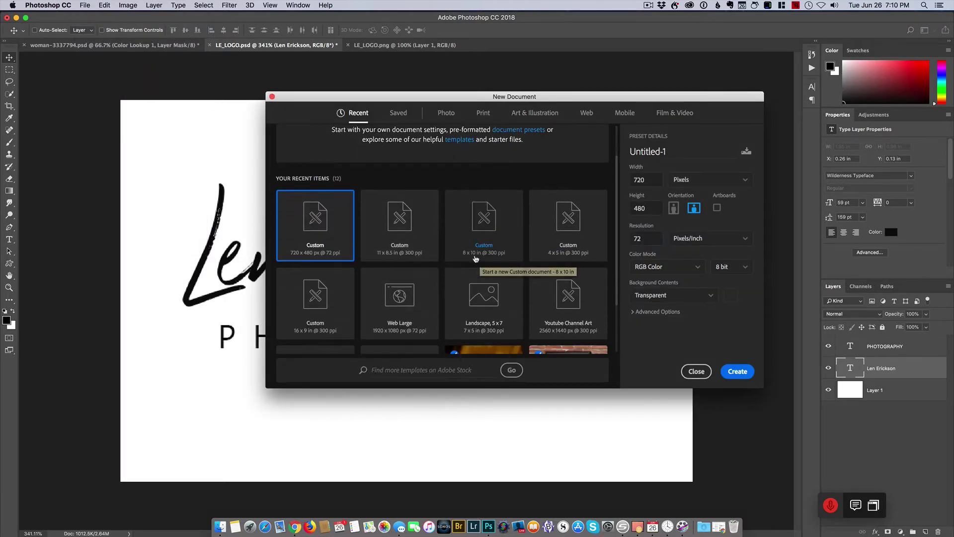
scroll(477, 260, down, 2)
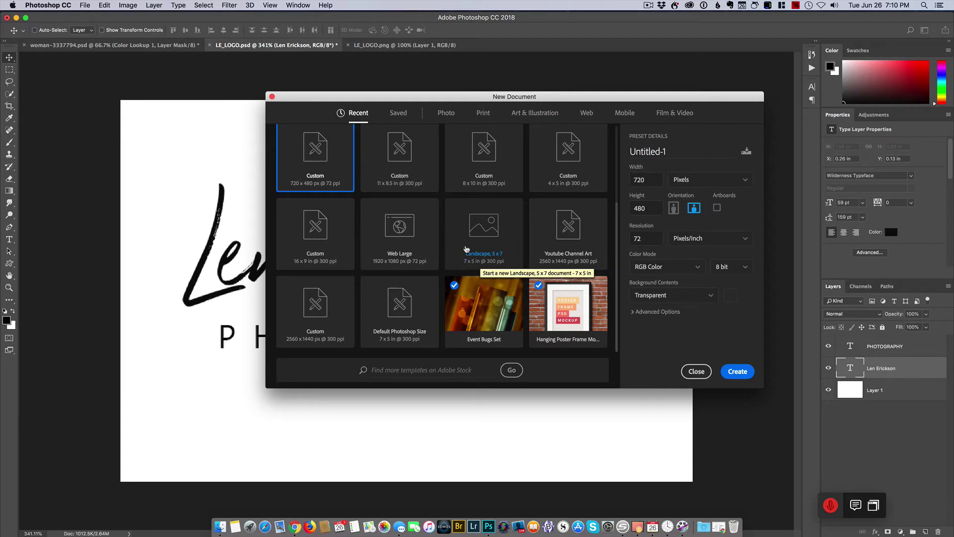
scroll(388, 199, up, 1)
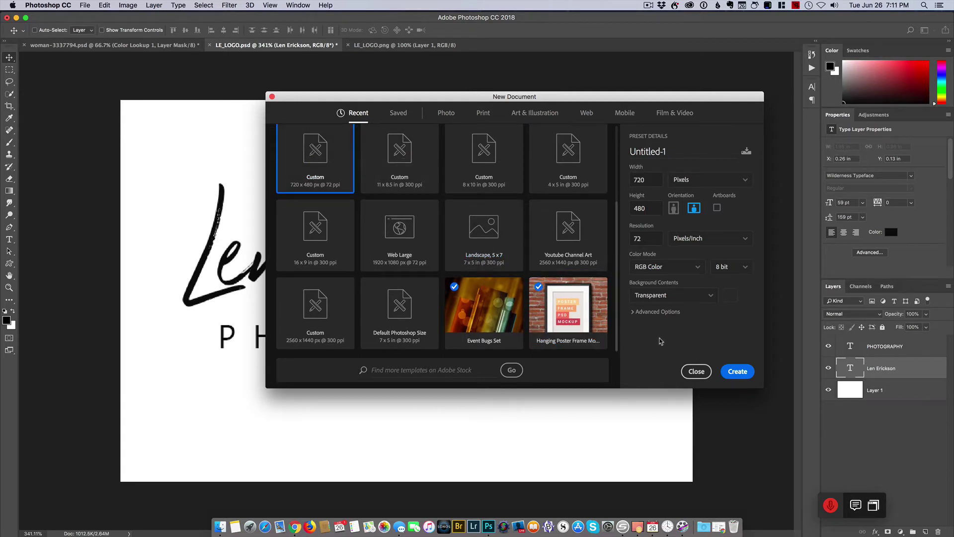
double_click(644, 237)
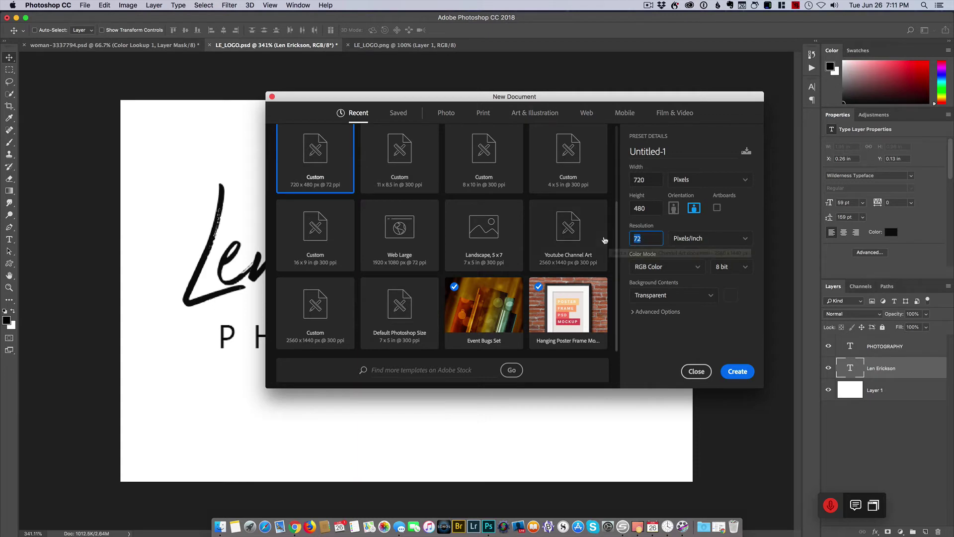
text(300)
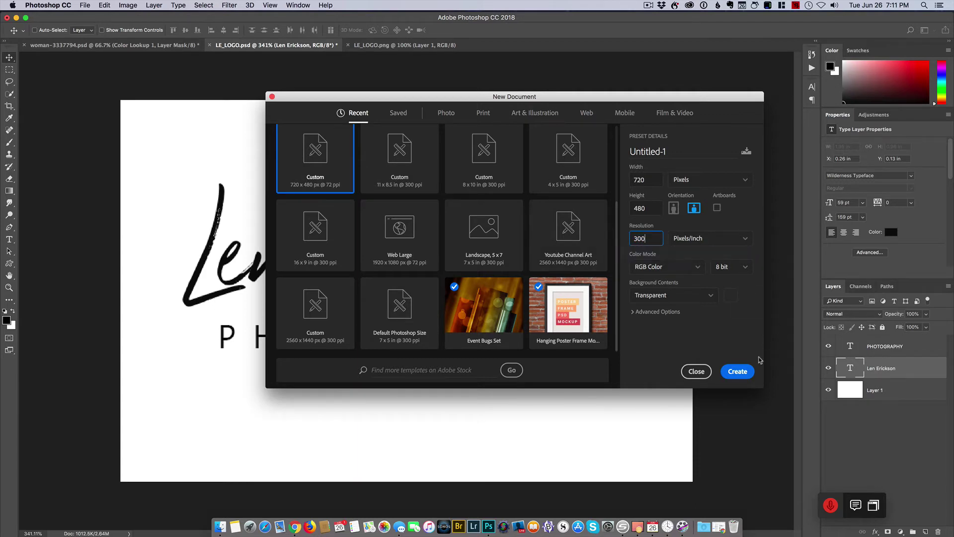
click(737, 373)
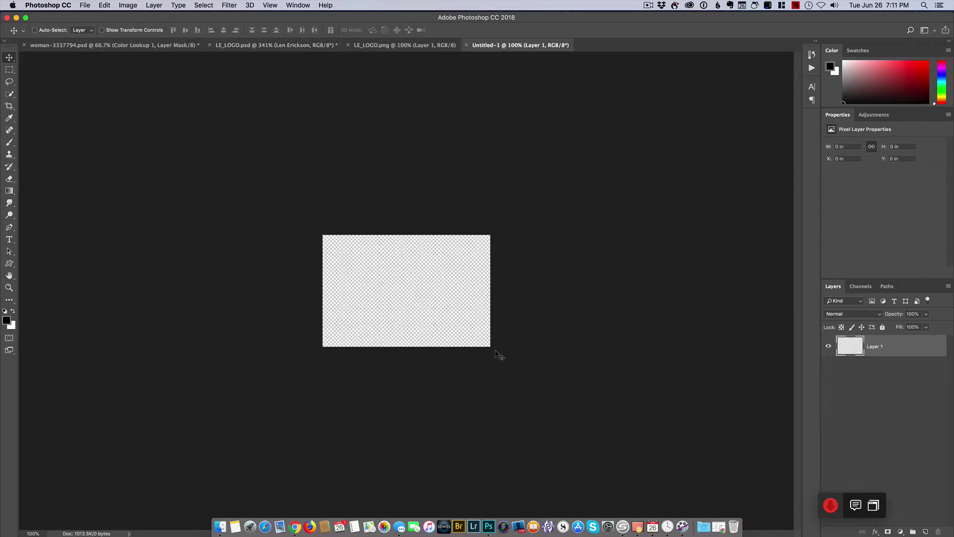
- Zoom in on the blank canvas and set the Type tool's font to Wilderness Typeface
key(super+equal)
key(super+equal)
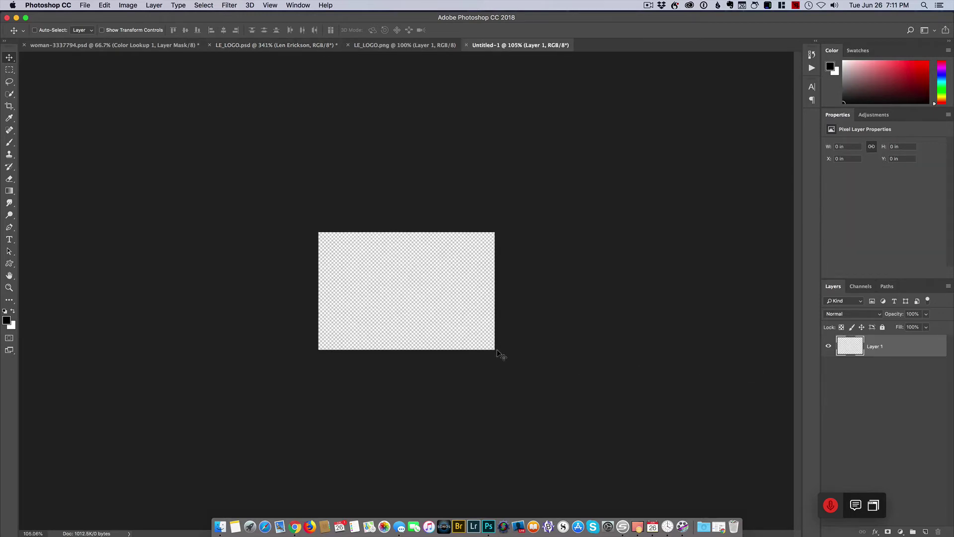
scroll(499, 353, up, 5)
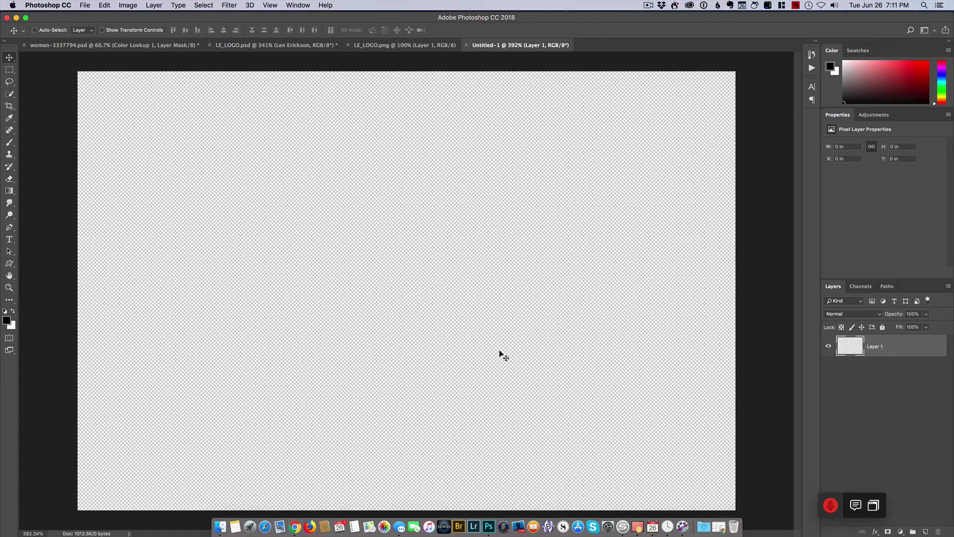
scroll(507, 351, down, 5)
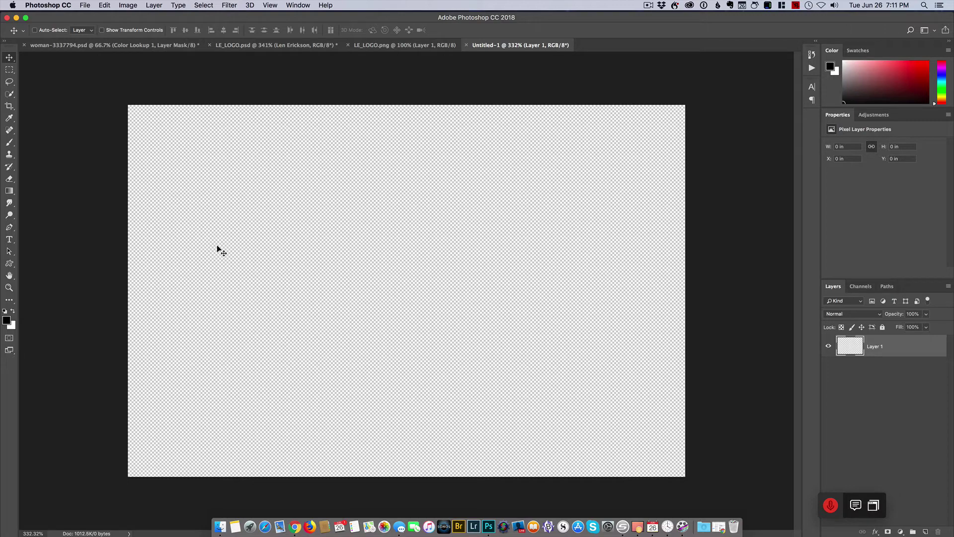
click(10, 240)
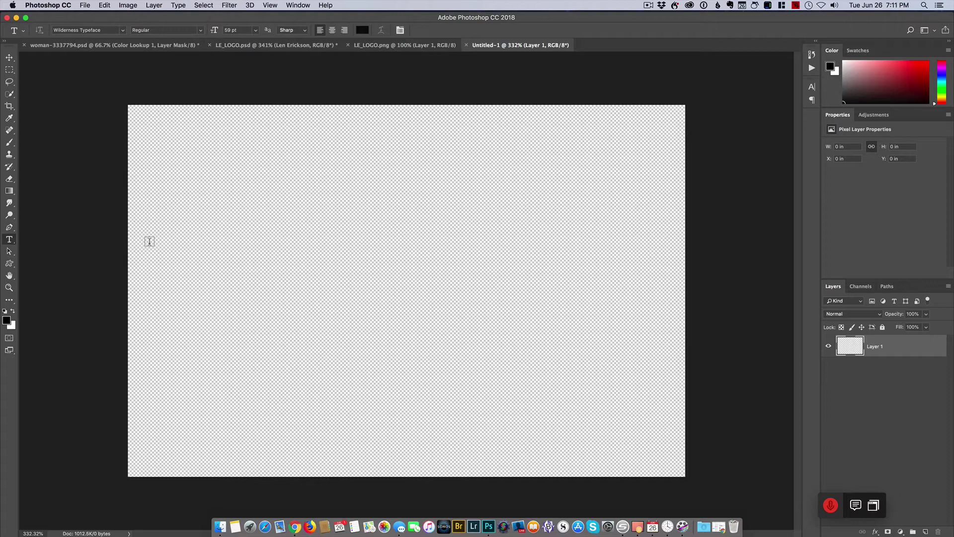
click(122, 31)
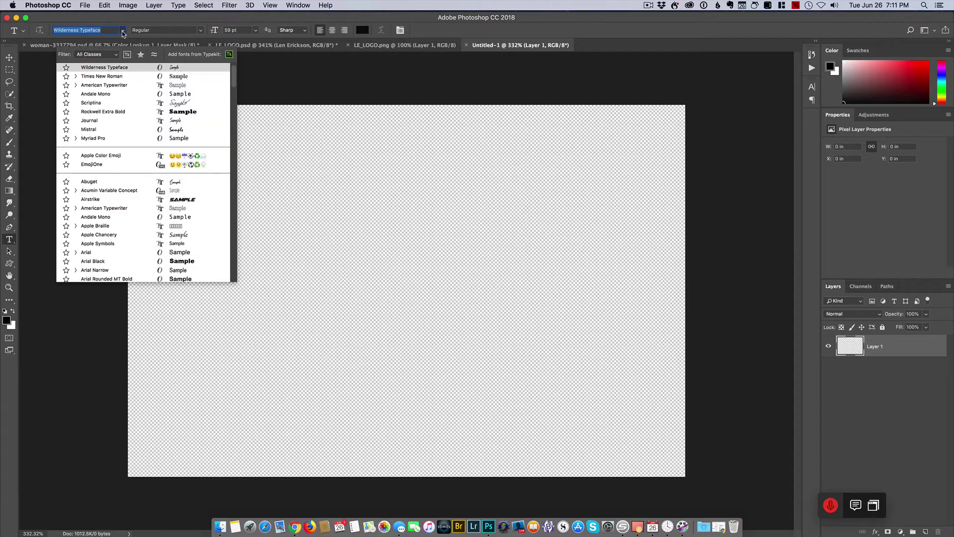
scroll(135, 112, up, 1)
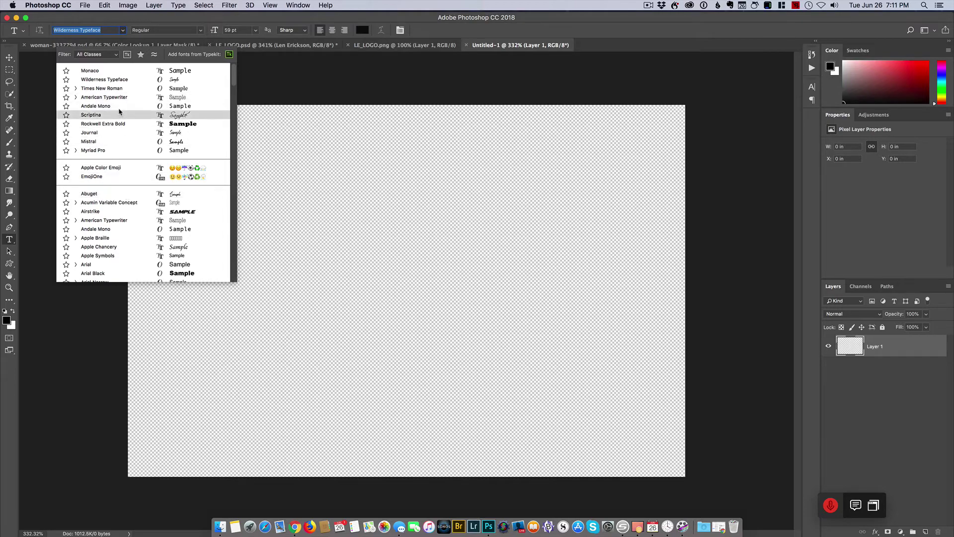
click(121, 81)
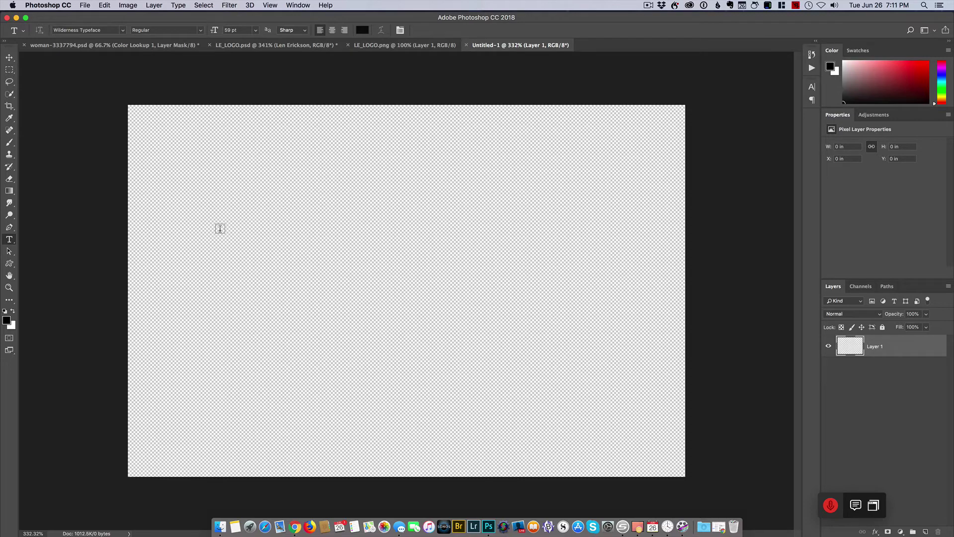
- Type the photographer's name in Wilderness Typeface and nudge it slightly right and down
click(171, 239)
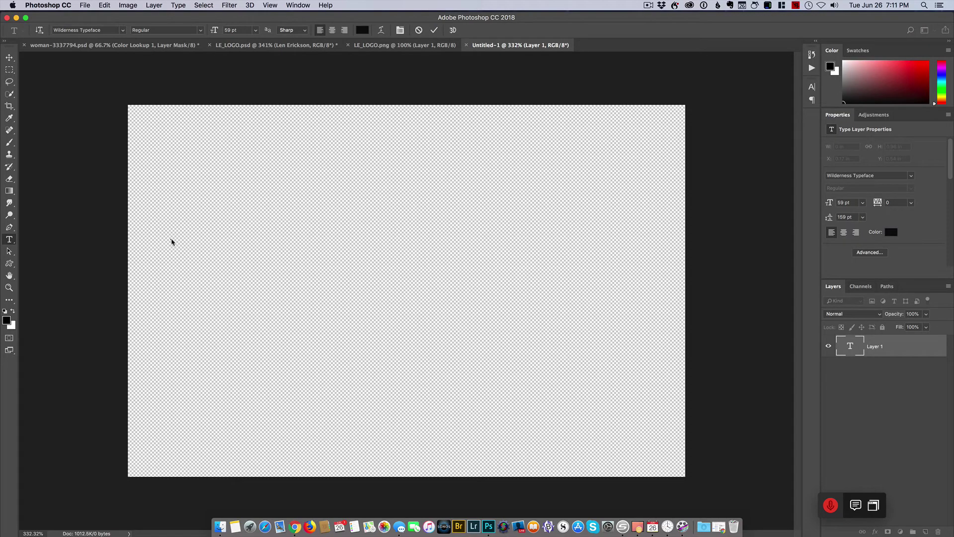
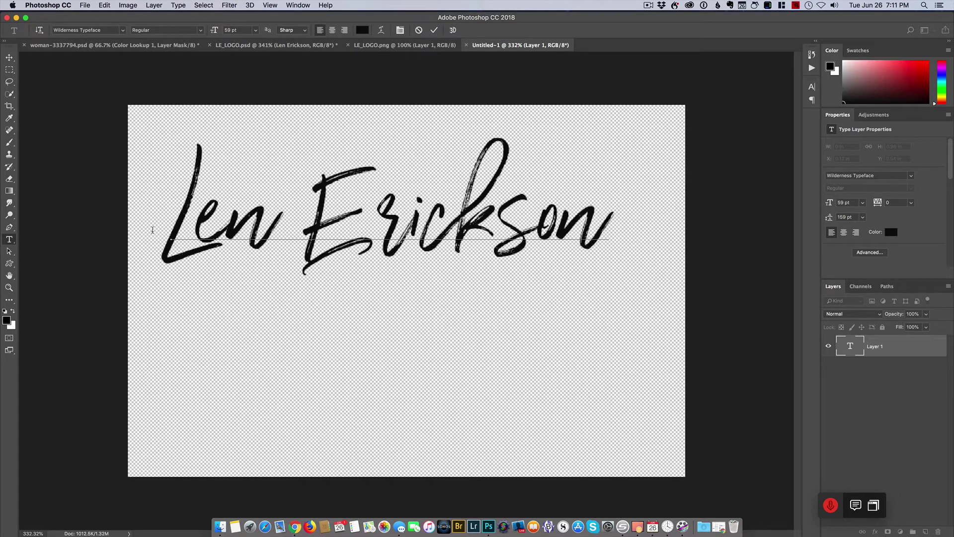
click(9, 57)
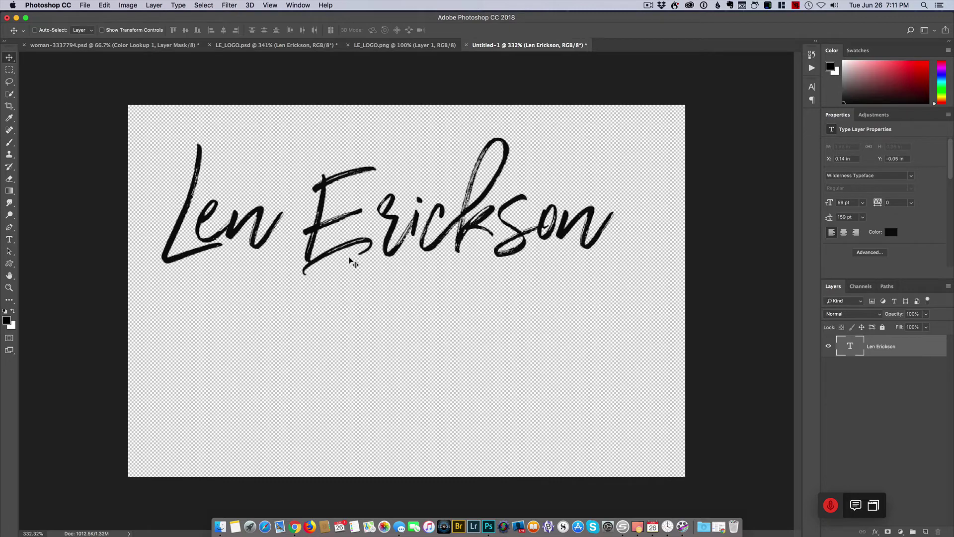
drag(376, 243, 403, 264)
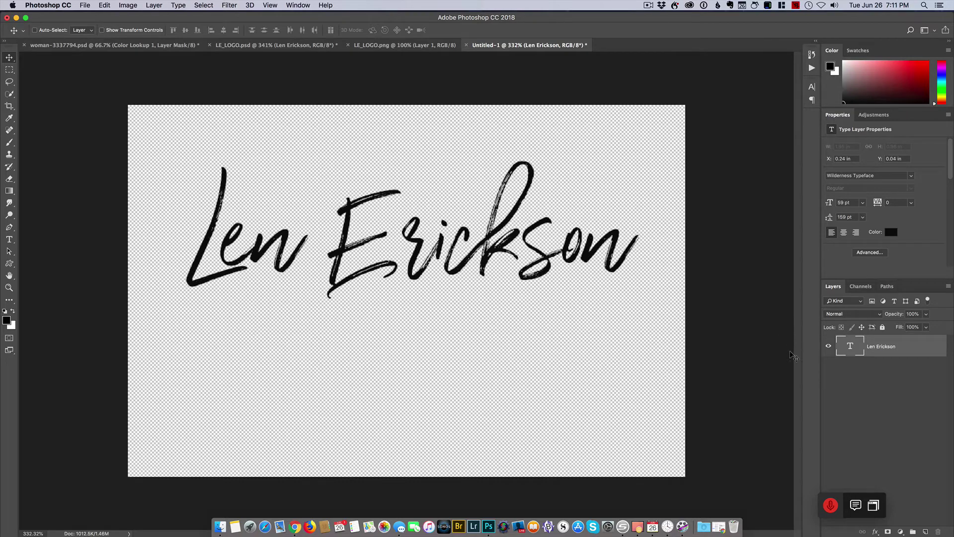
click(9, 169)
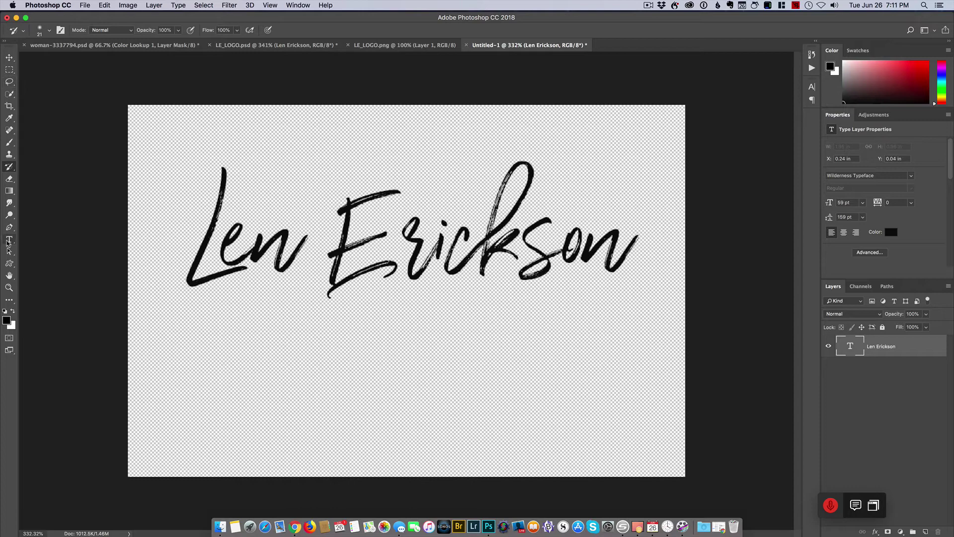
click(9, 241)
- Type PHOTOGRAPHY below the name and set it in 13 pt Monaco
click(204, 393)
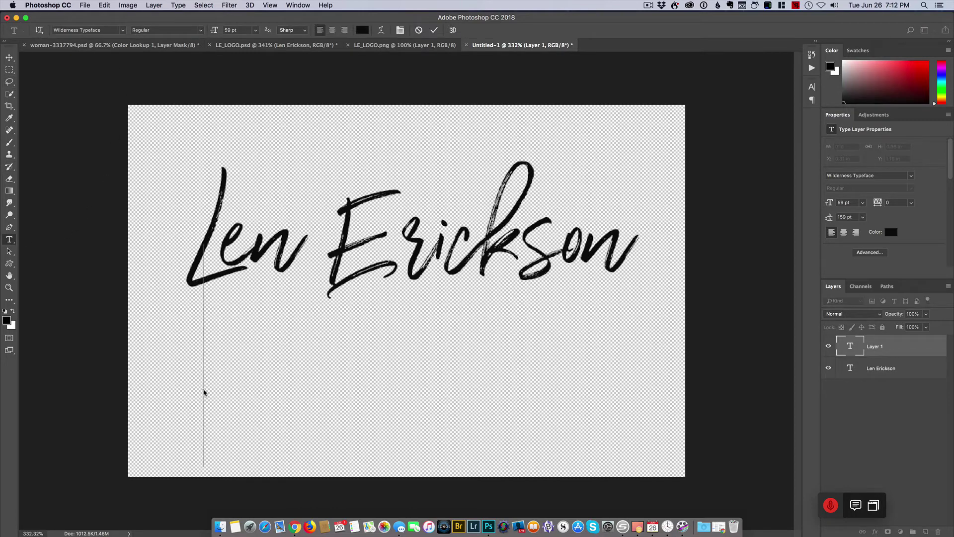
text(PHOTO)
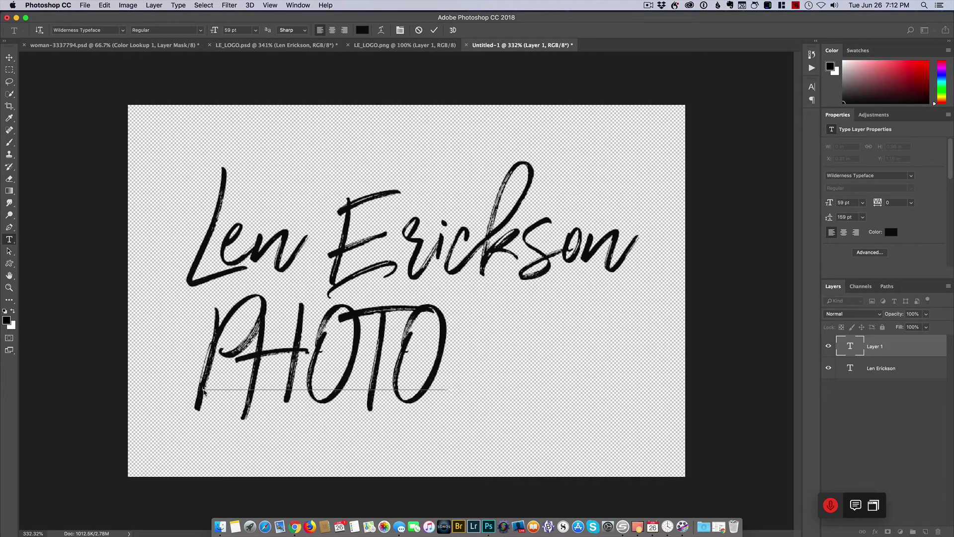
text(GRA)
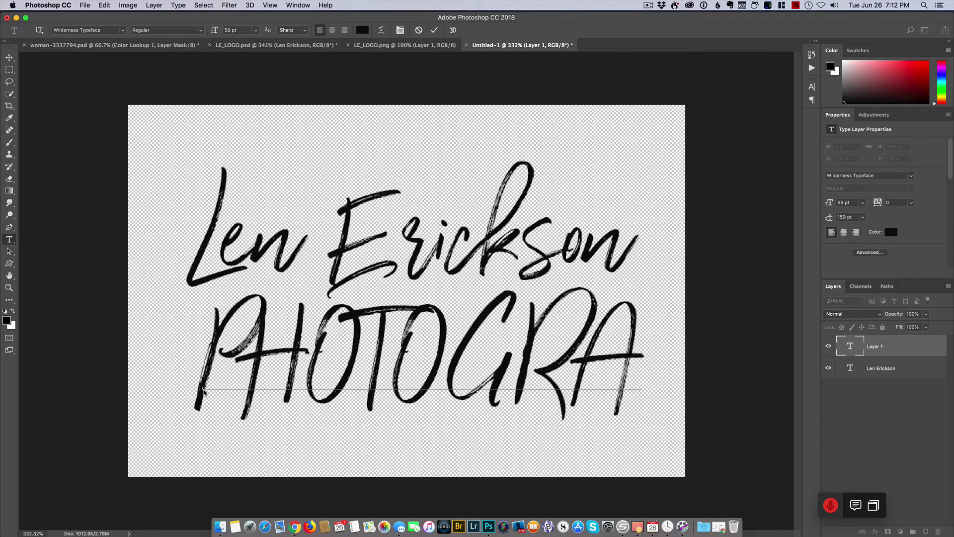
text(PHY)
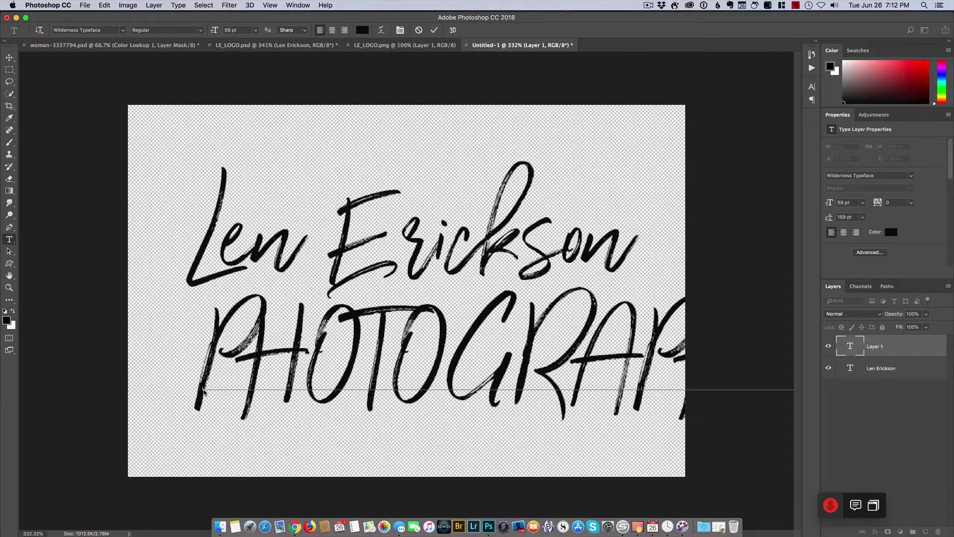
drag(209, 352, 863, 381)
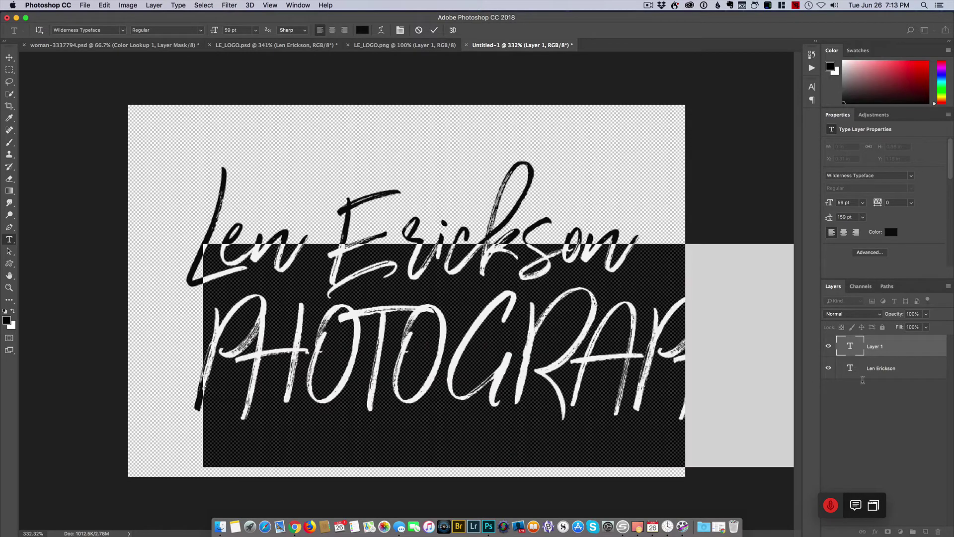
click(120, 31)
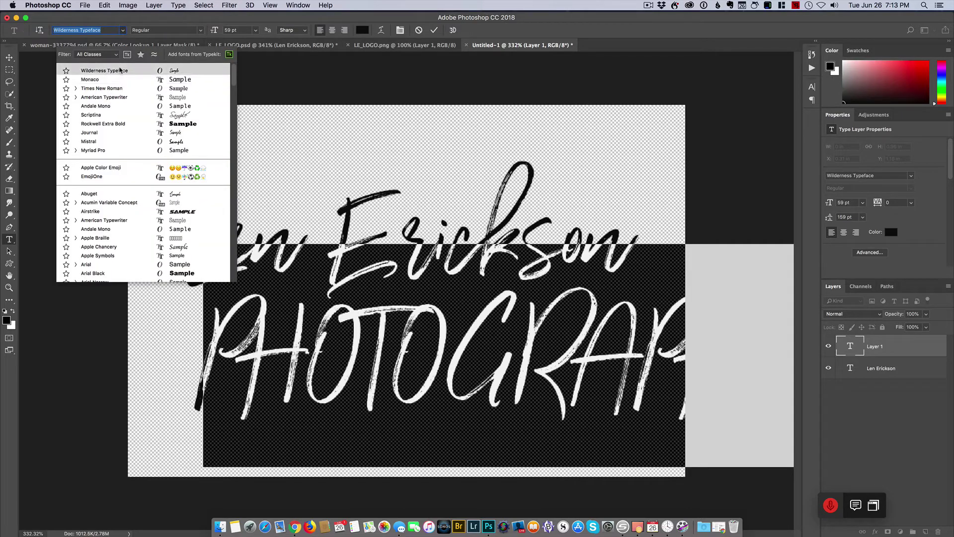
click(120, 79)
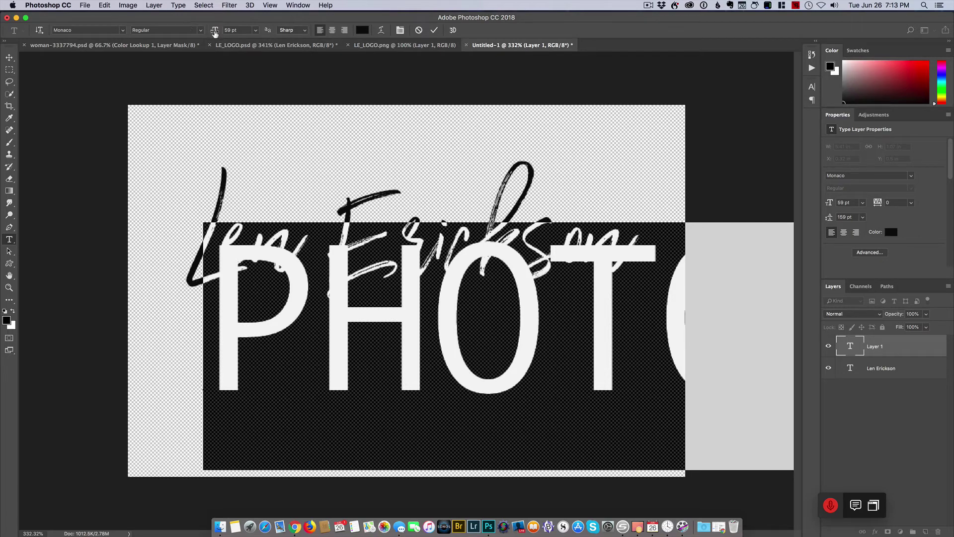
drag(215, 32, 194, 37)
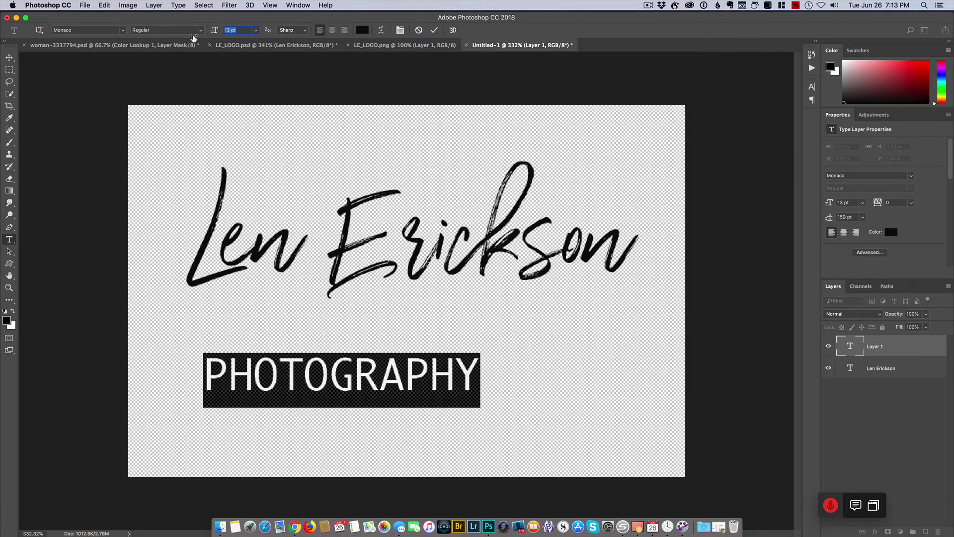
- Move the PHOTOGRAPHY text up so it sits centred beneath the script name
click(9, 58)
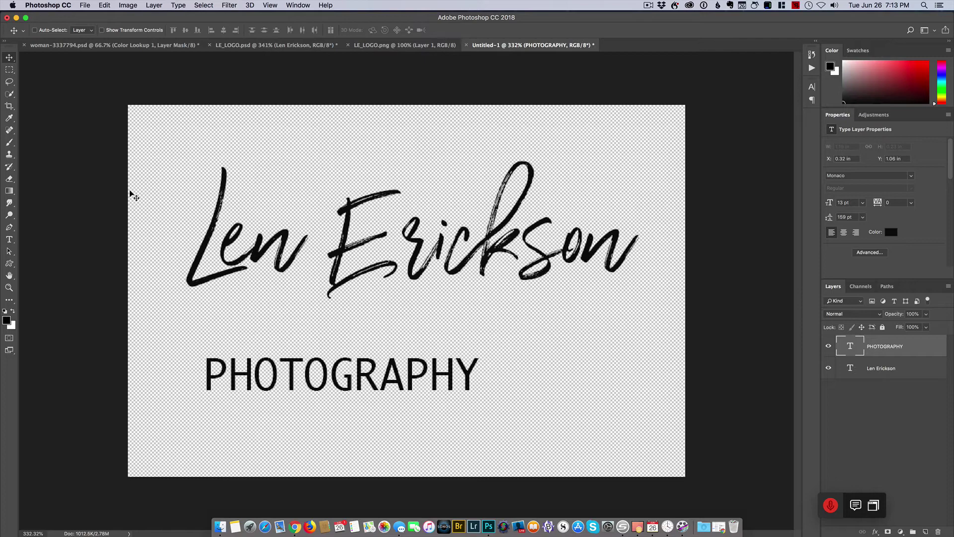
drag(348, 380, 413, 332)
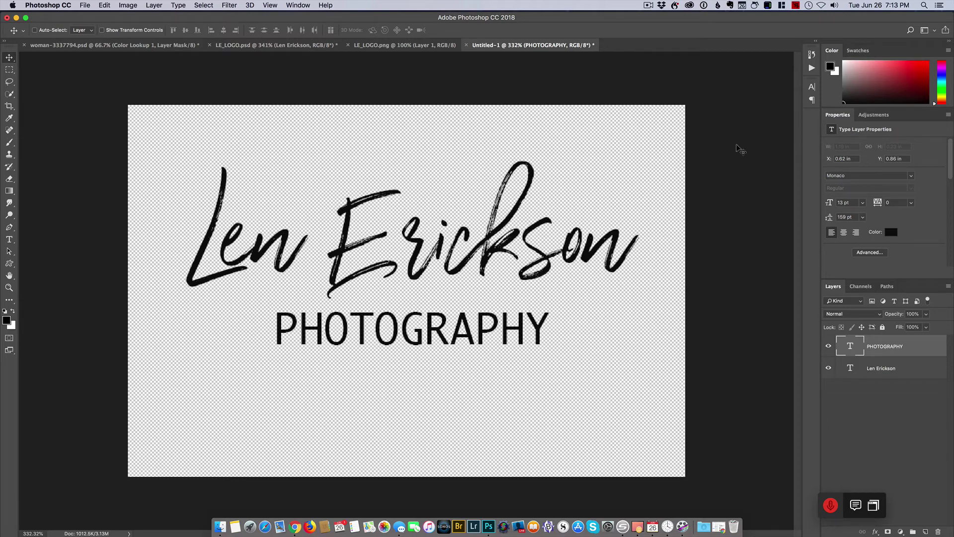
click(812, 88)
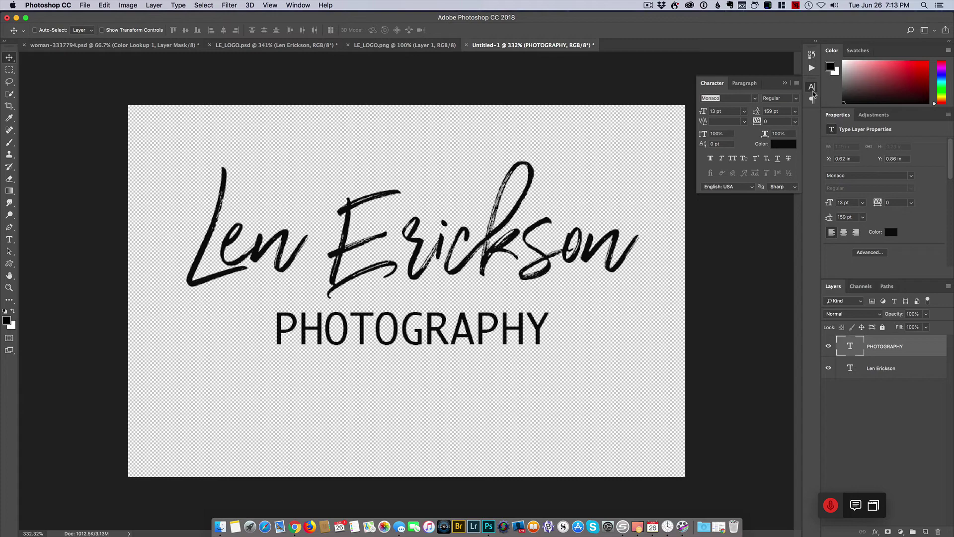
- Set PHOTOGRAPHY's tracking to 300 in the Character panel and shift it left beneath the script name
click(812, 89)
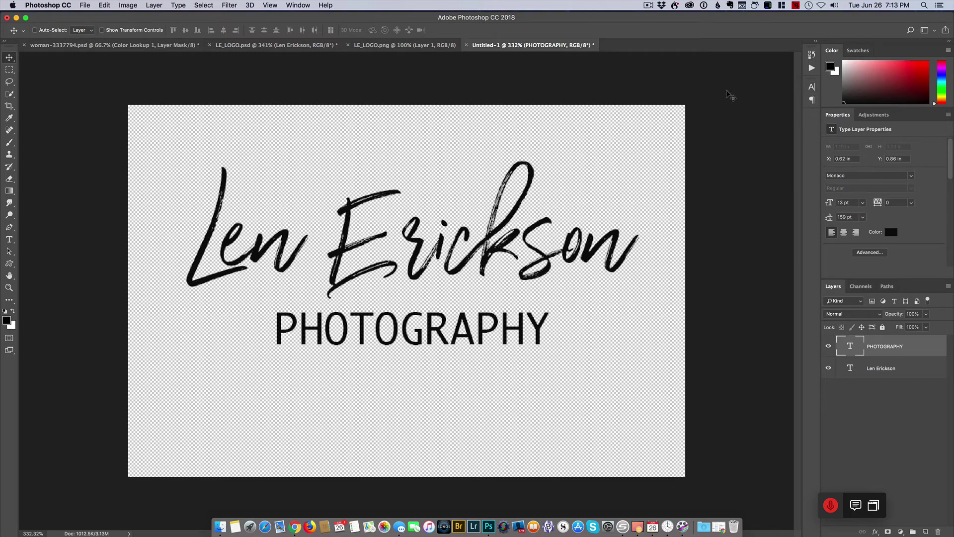
click(303, 6)
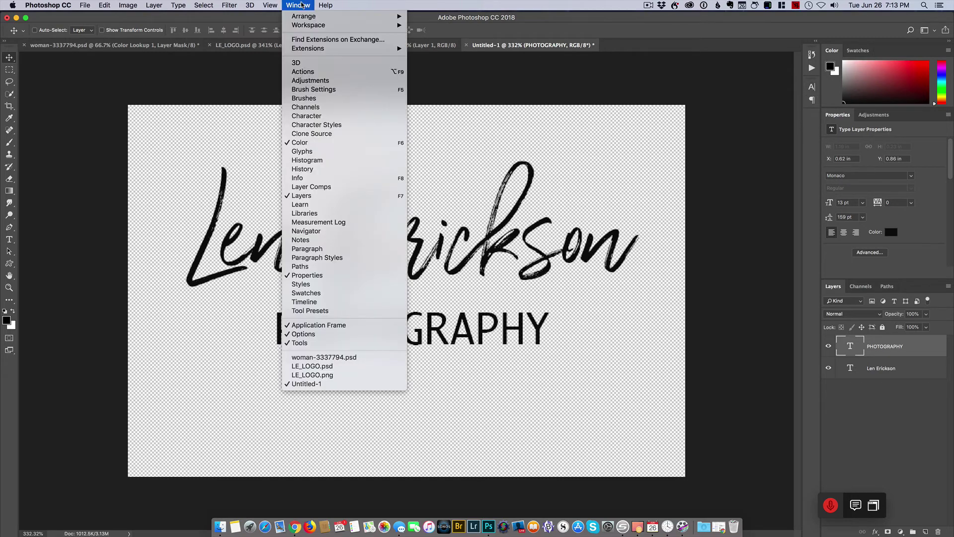
click(331, 120)
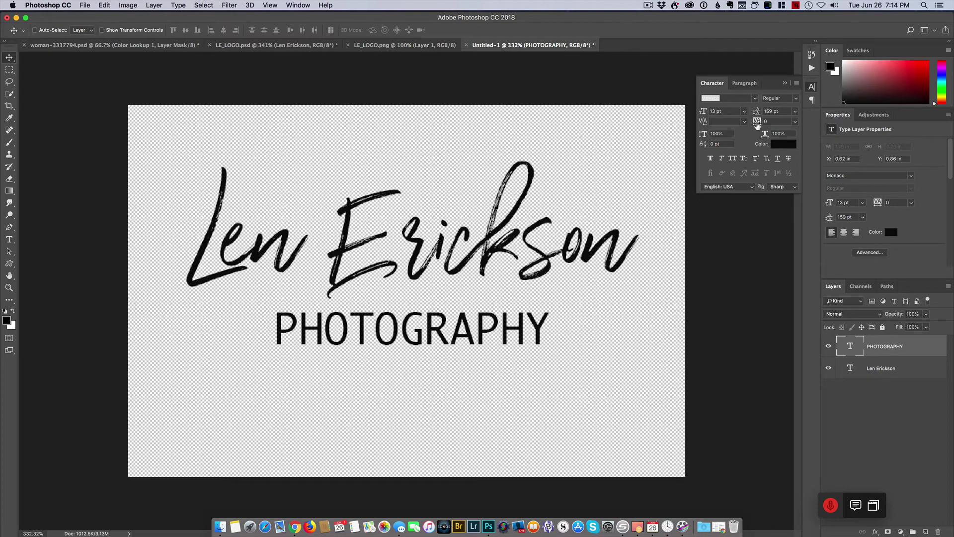
mouse_move(756, 123)
mouse_down()
mouse_move(777, 123)
mouse_move(765, 123)
mouse_up()
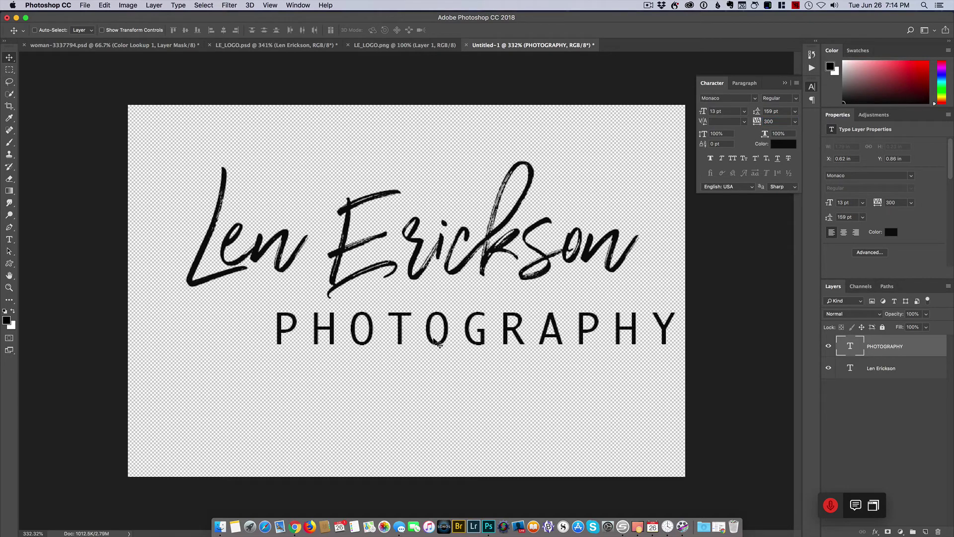
drag(433, 340, 366, 328)
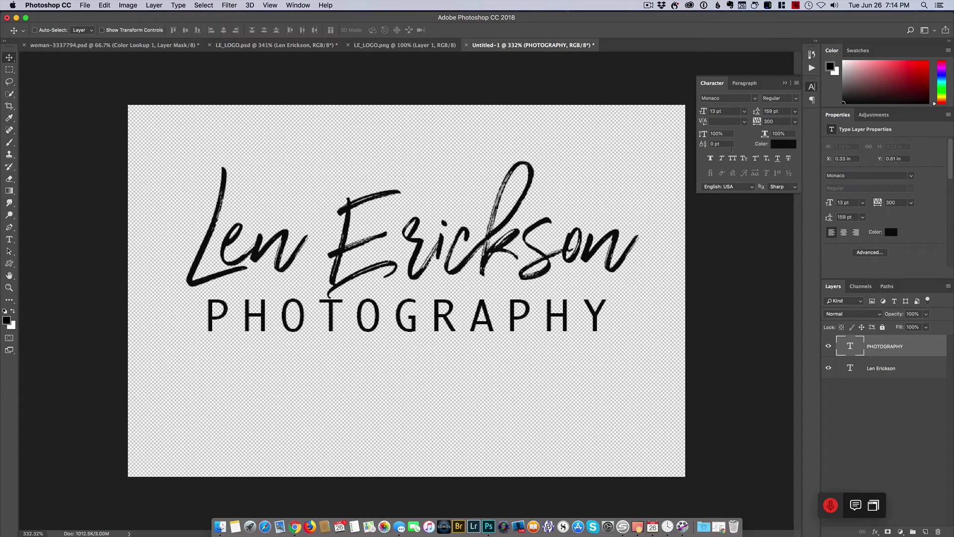
double_click(855, 346)
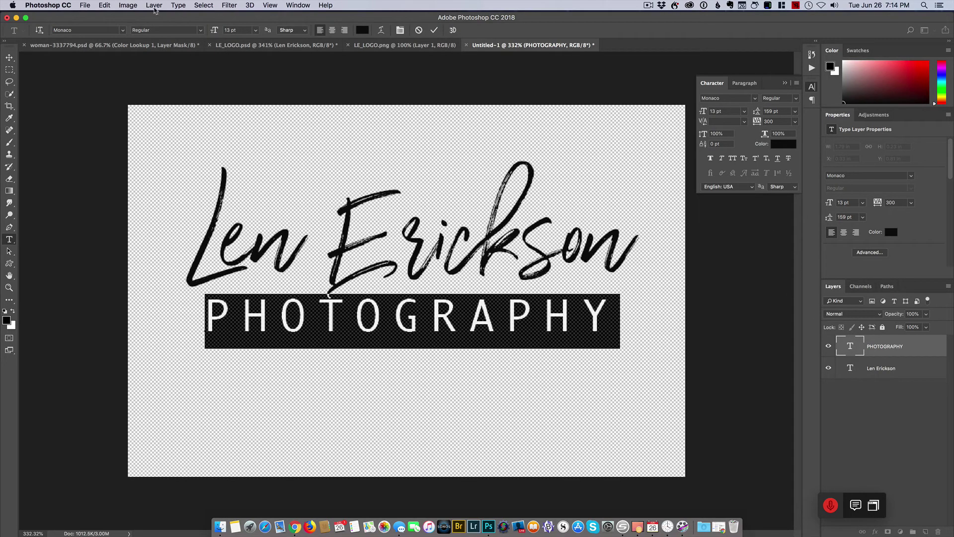
drag(215, 31, 214, 32)
click(225, 31)
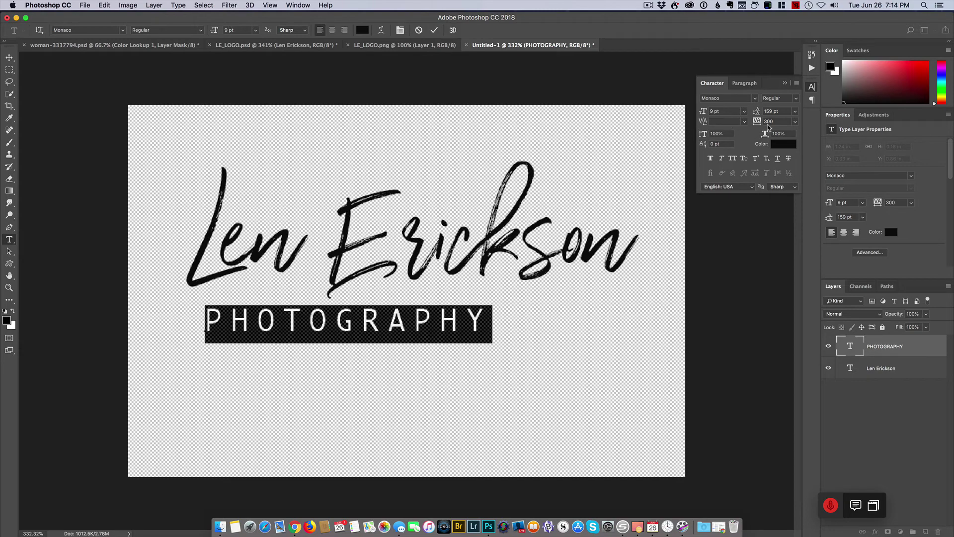
drag(756, 125, 764, 125)
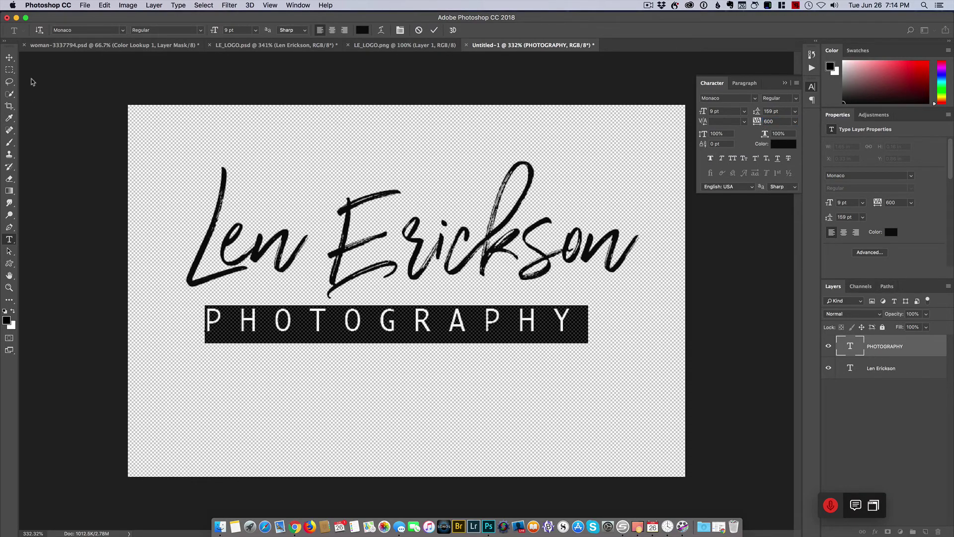
click(10, 57)
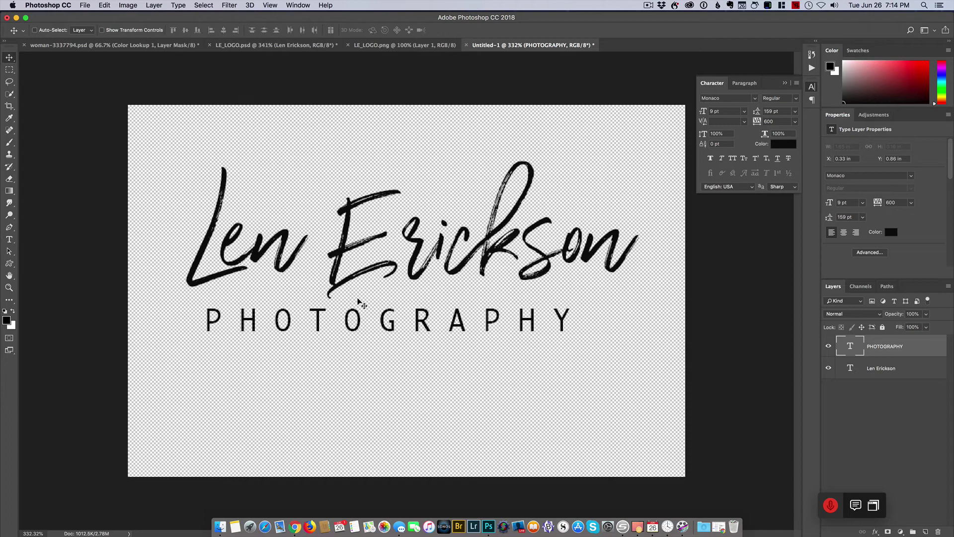
mouse_move(354, 324)
mouse_down()
mouse_move(372, 314)
mouse_move(362, 310)
mouse_move(369, 320)
mouse_up()
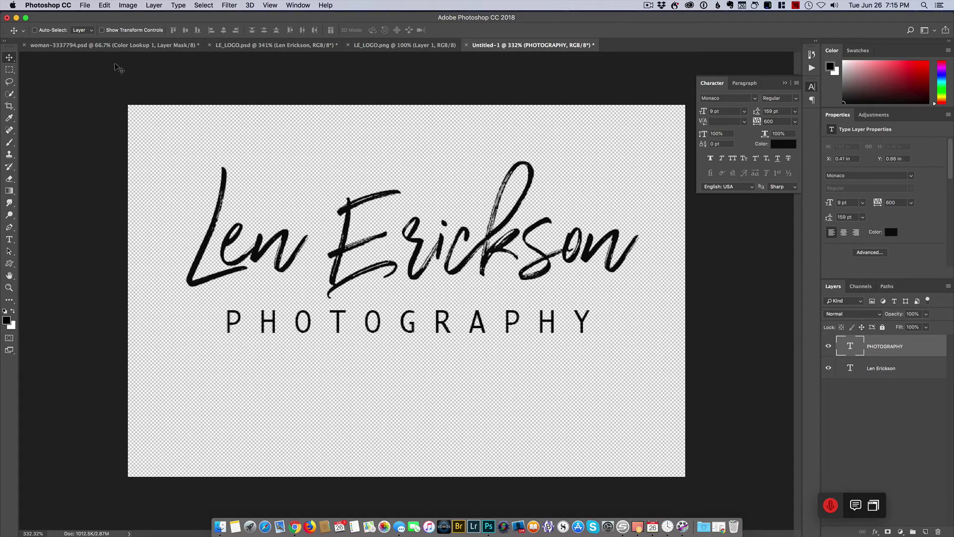
- Save the logo document as POL2.psd
click(53, 5)
mouse_move(85, 5)
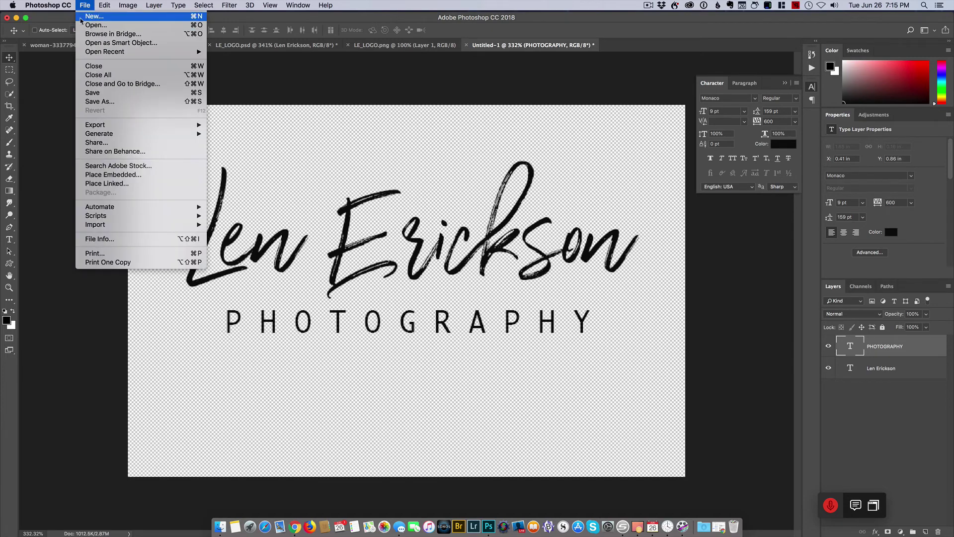
click(188, 124)
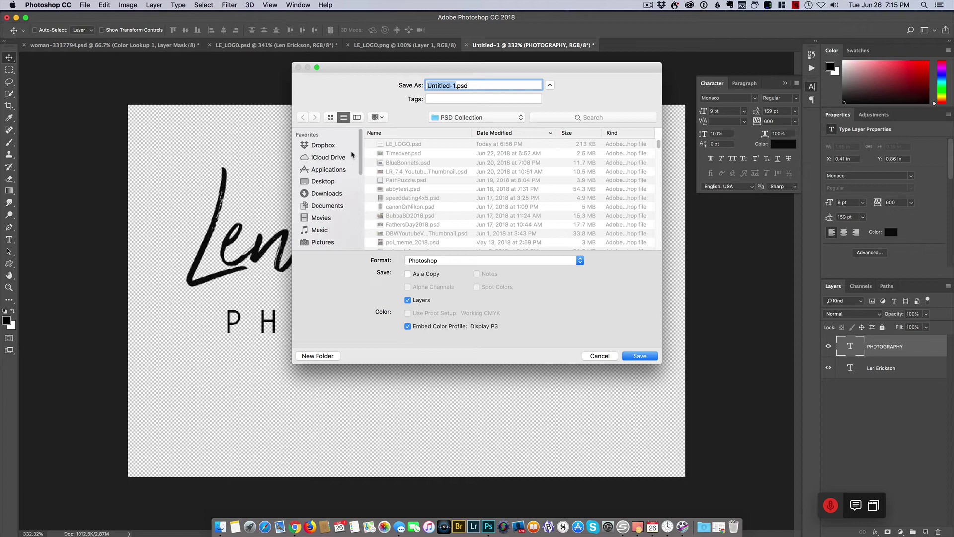
text(POL2)
click(639, 356)
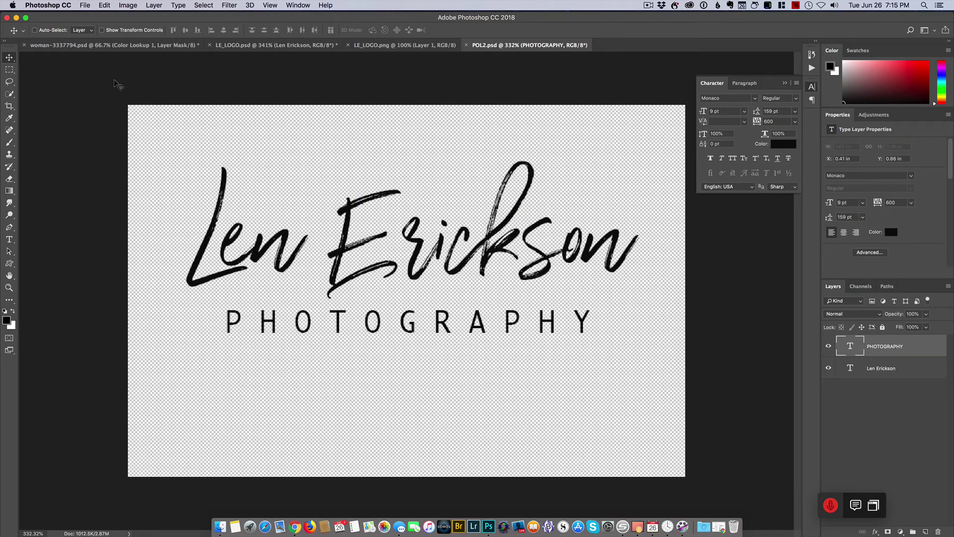
- Quick Export the logo as POL2.png to the Desktop
click(85, 5)
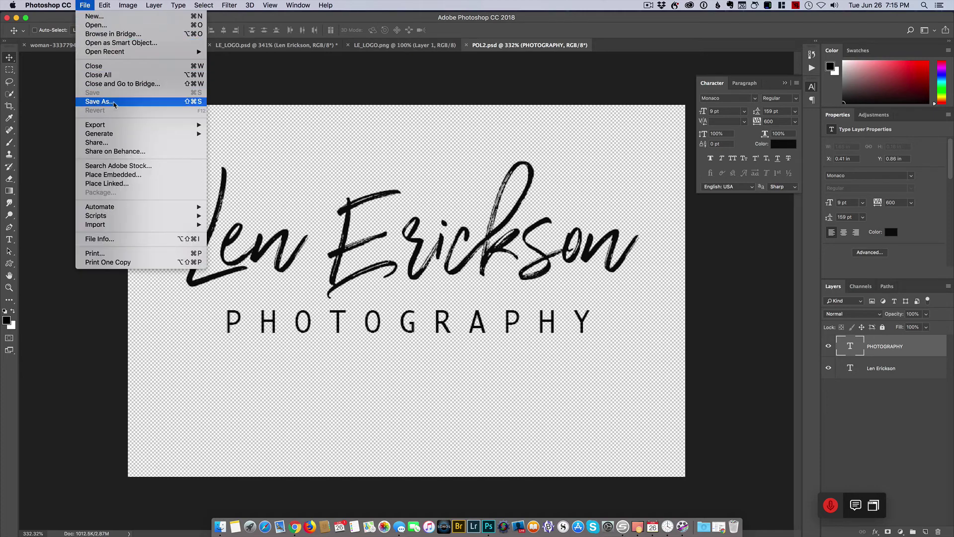
mouse_move(137, 125)
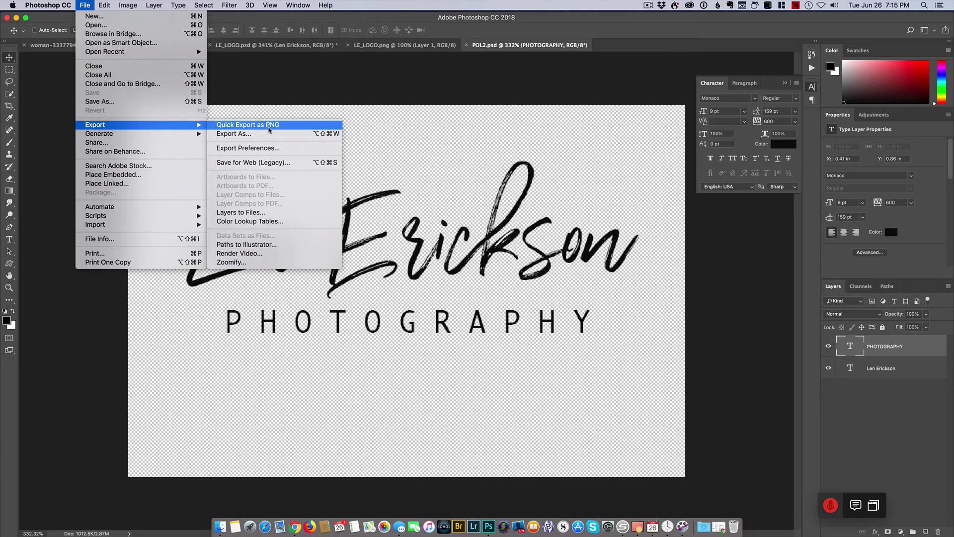
click(268, 128)
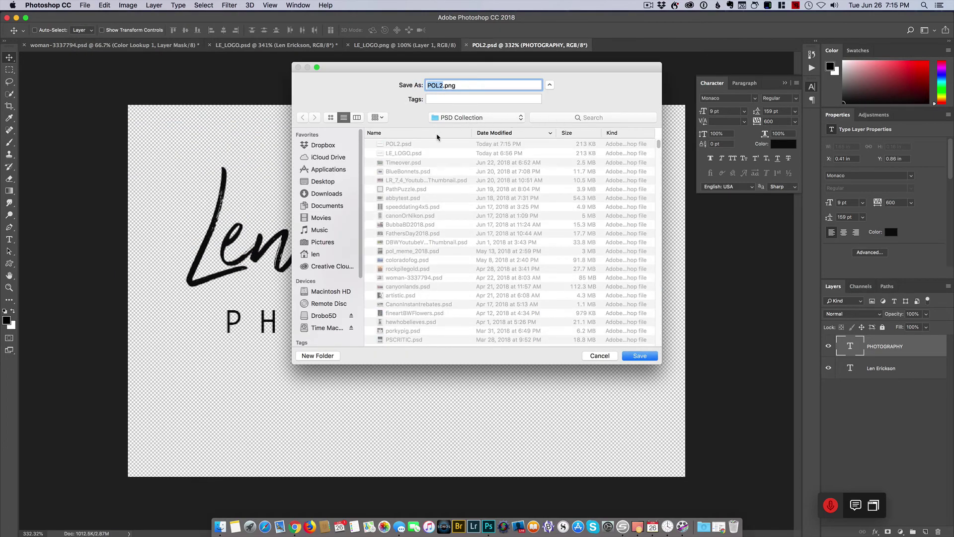
click(321, 182)
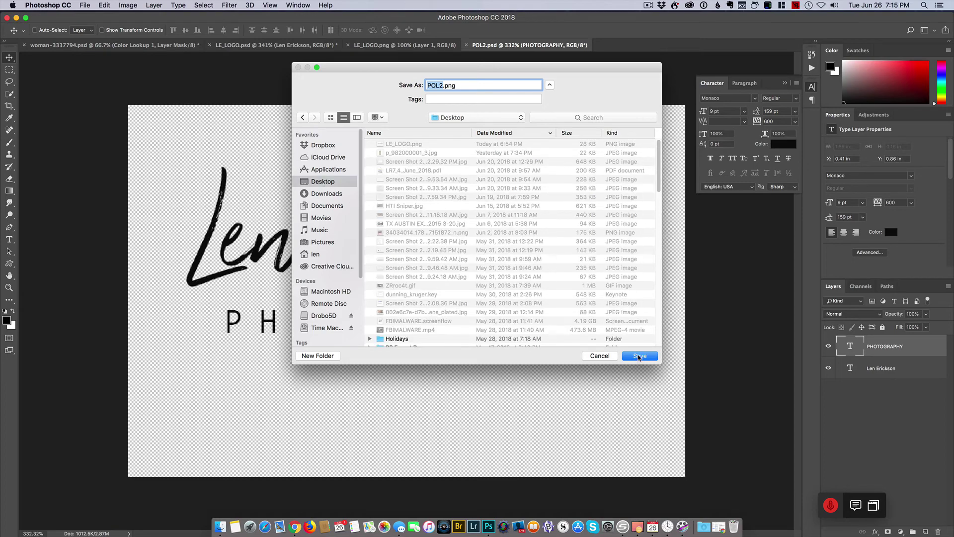
click(639, 356)
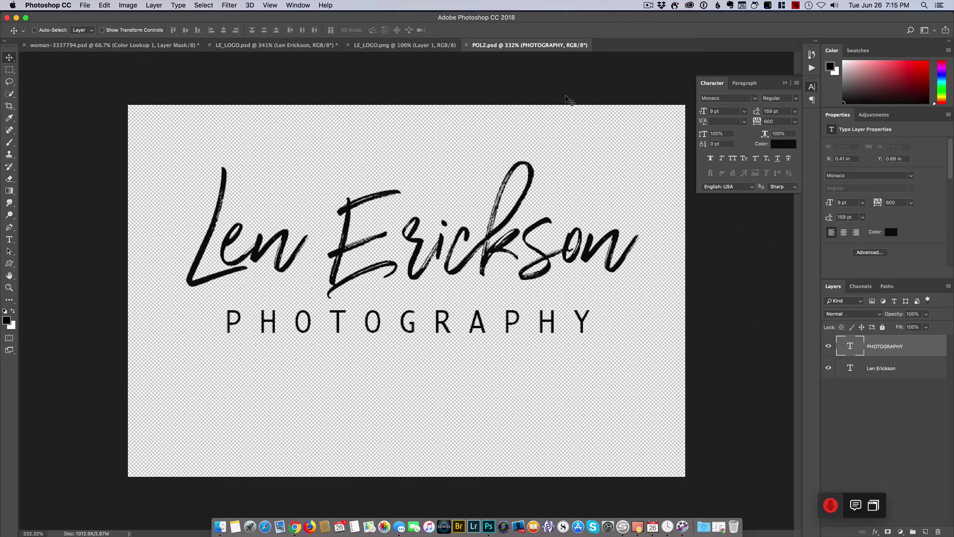
- Close POL2 and LE_LOGO.psd, discarding LE_LOGO.psd's unsaved changes
click(467, 45)
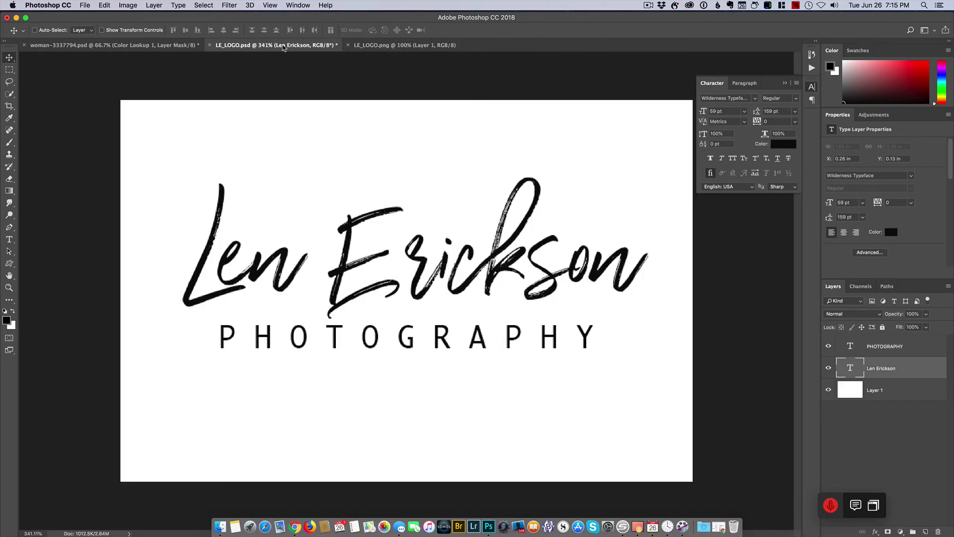
click(211, 45)
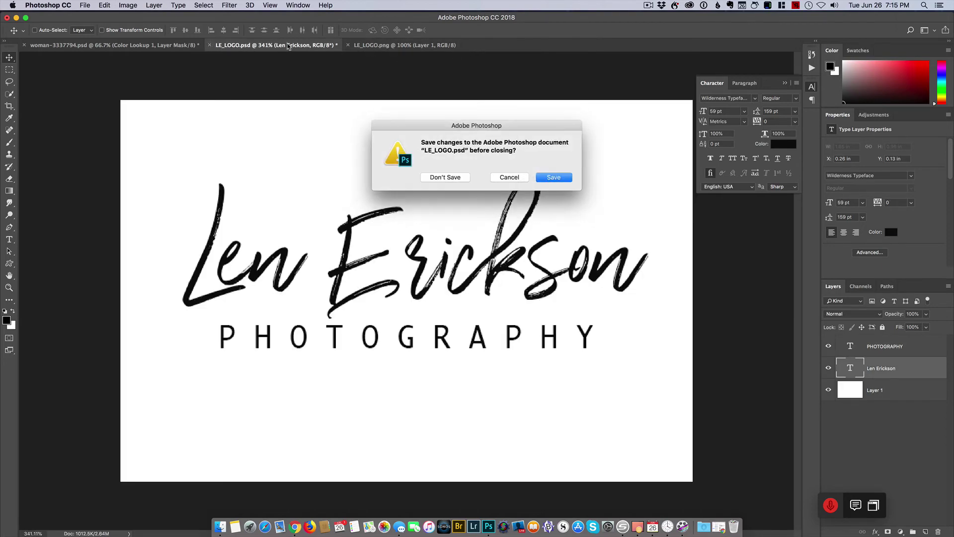
click(446, 178)
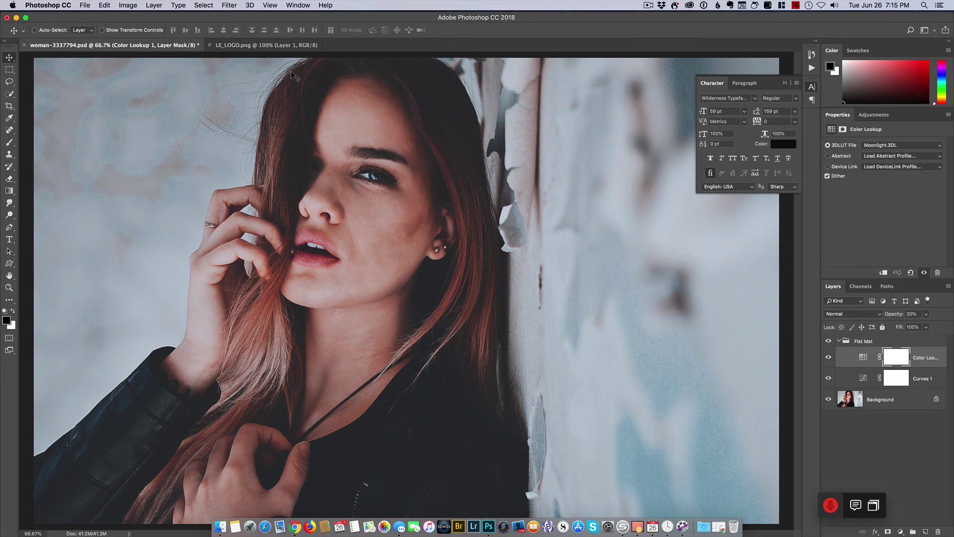
- Fit LE_LOGO.png to the window, check the portrait, then return to the logo PNG
click(240, 46)
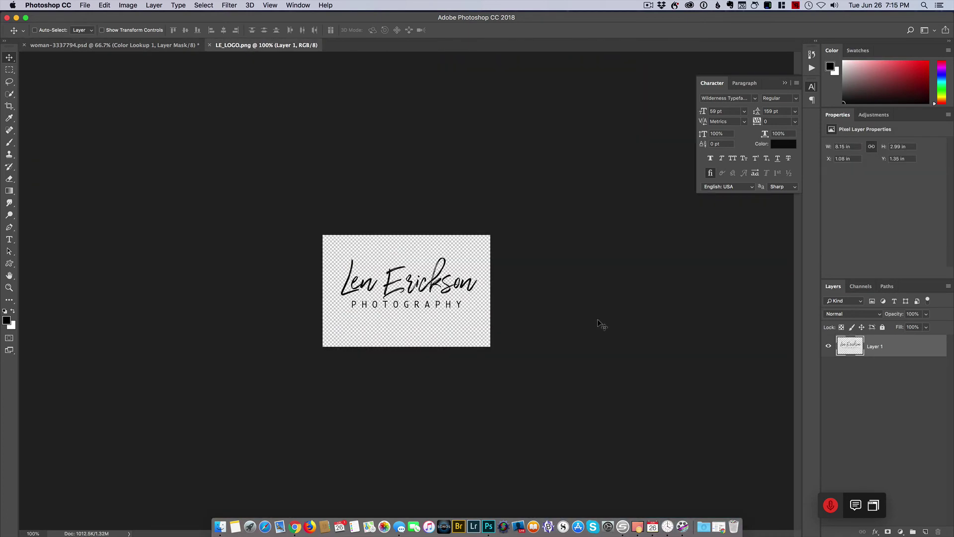
key(super+0)
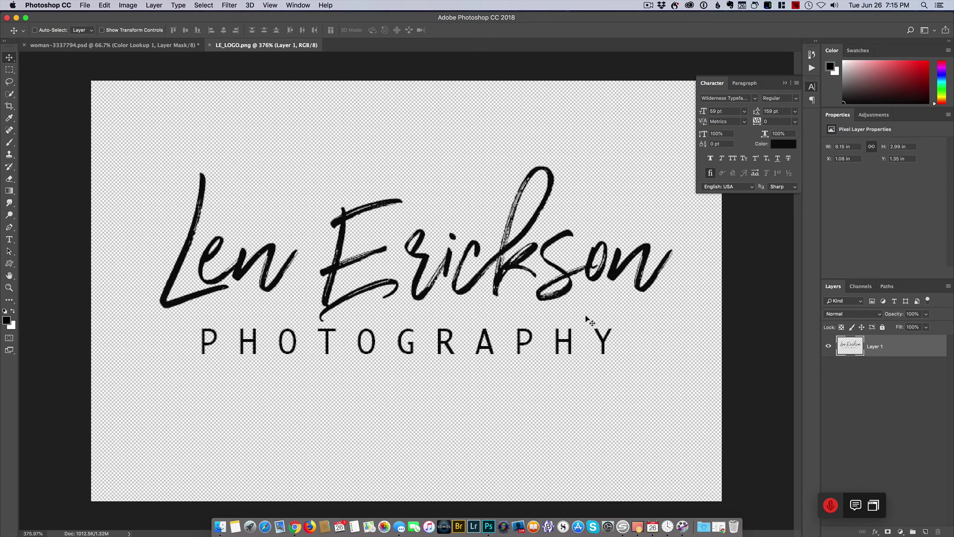
click(147, 46)
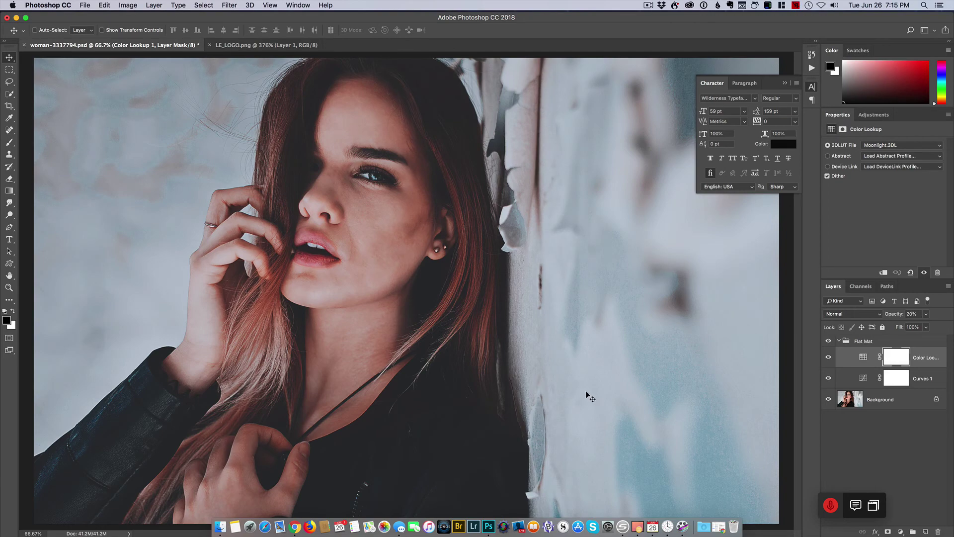
click(254, 46)
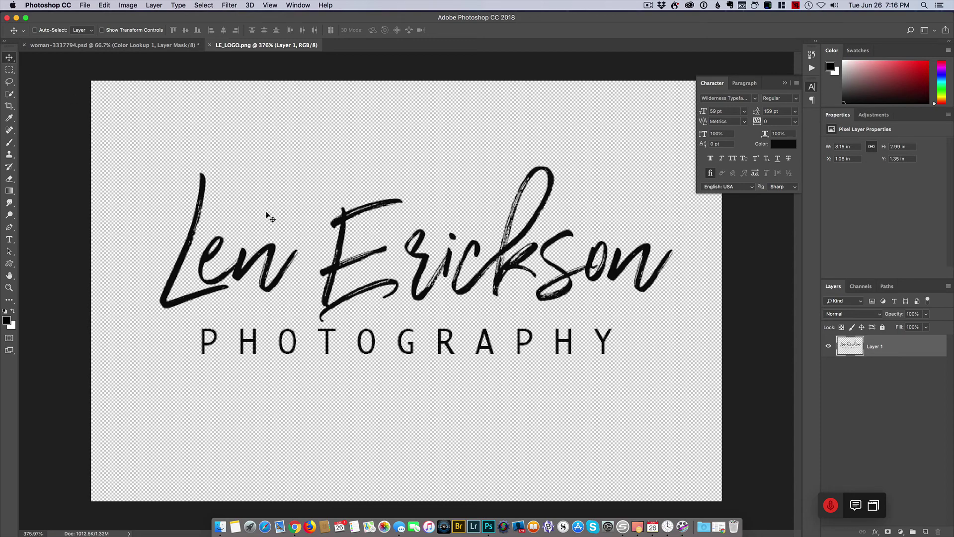
- Drag the logo into woman-3337794.psd, drop it bottom-right, and collapse the Character panel
drag(426, 274, 634, 407)
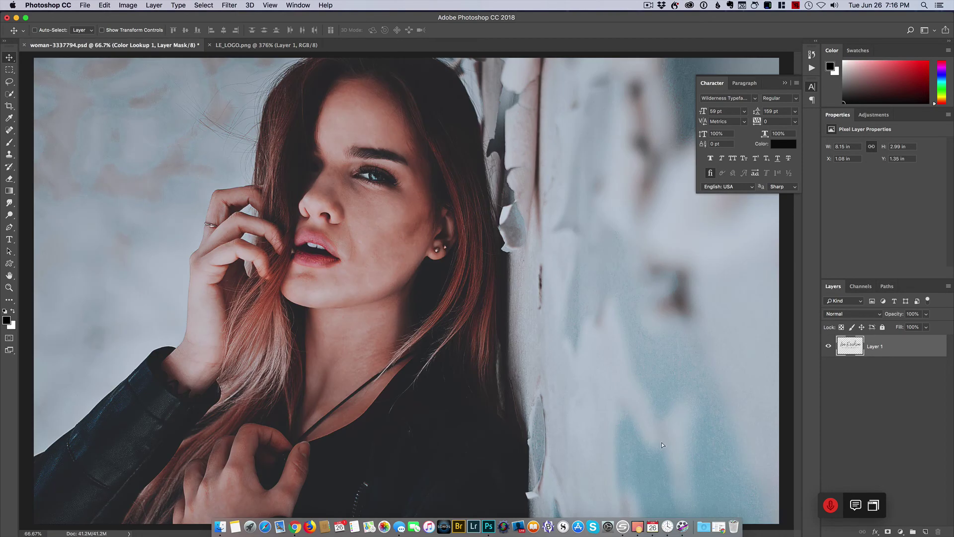
drag(661, 443, 713, 490)
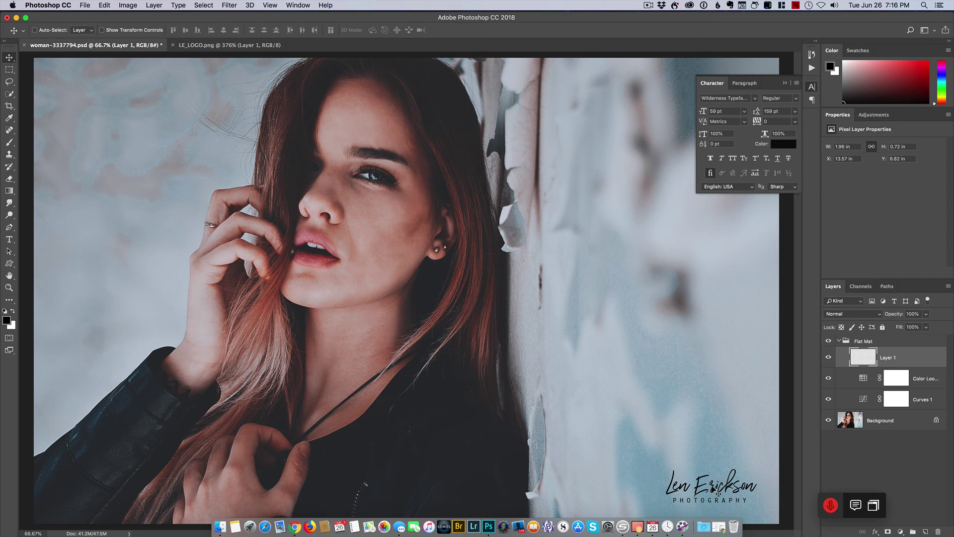
click(785, 83)
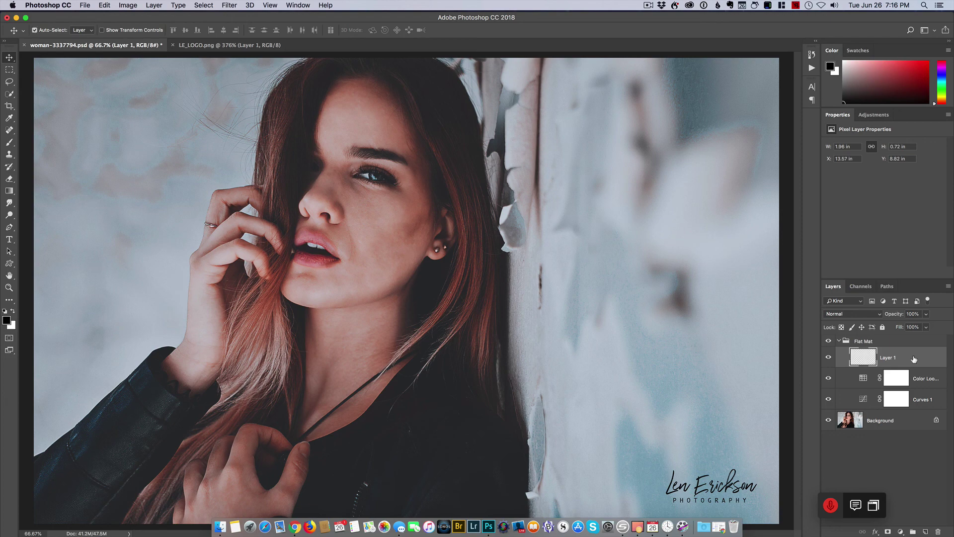
key(super+i)
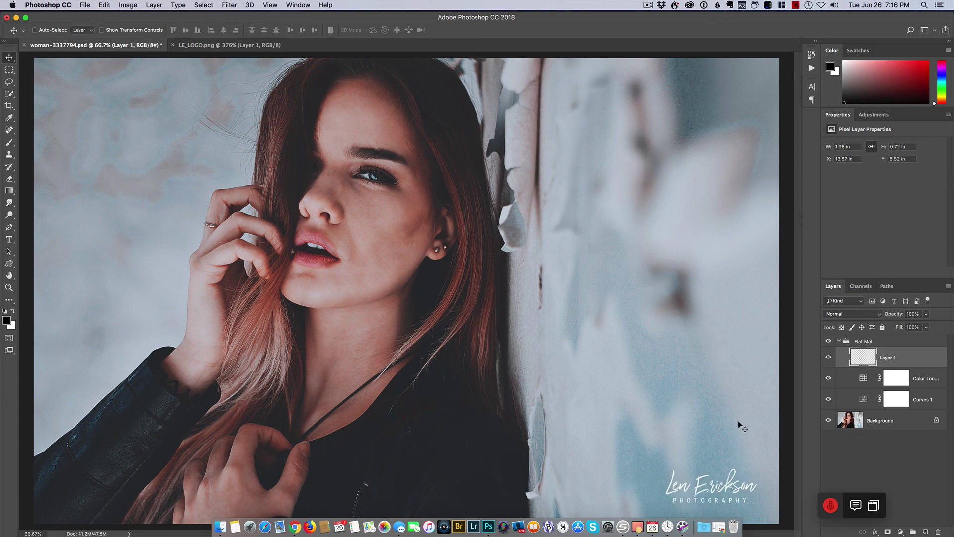
key(super+i)
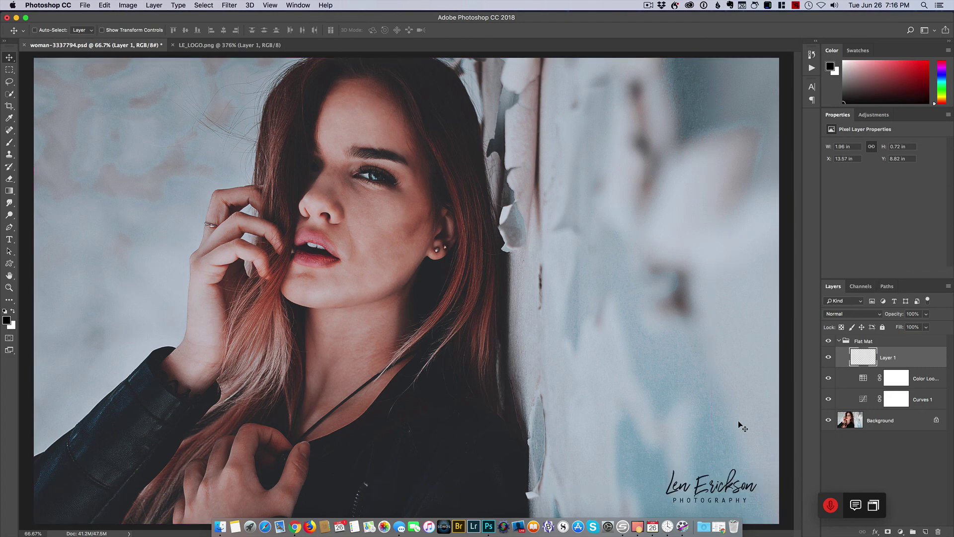